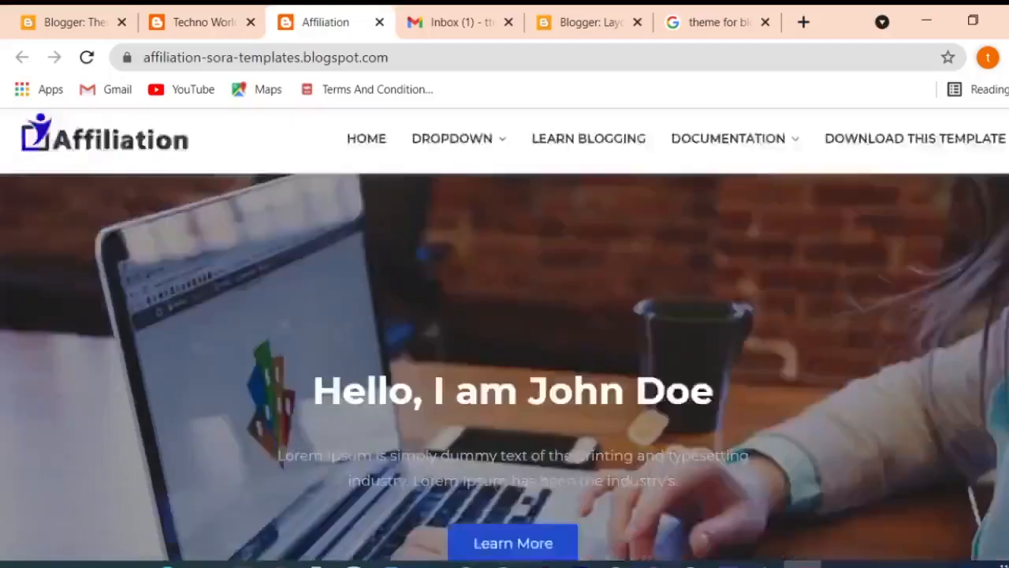
- Look through the Affiliation demo page's service sections, recent blog posts and contact form, selecting the form's Name field
scroll(505, 336, down, 1)
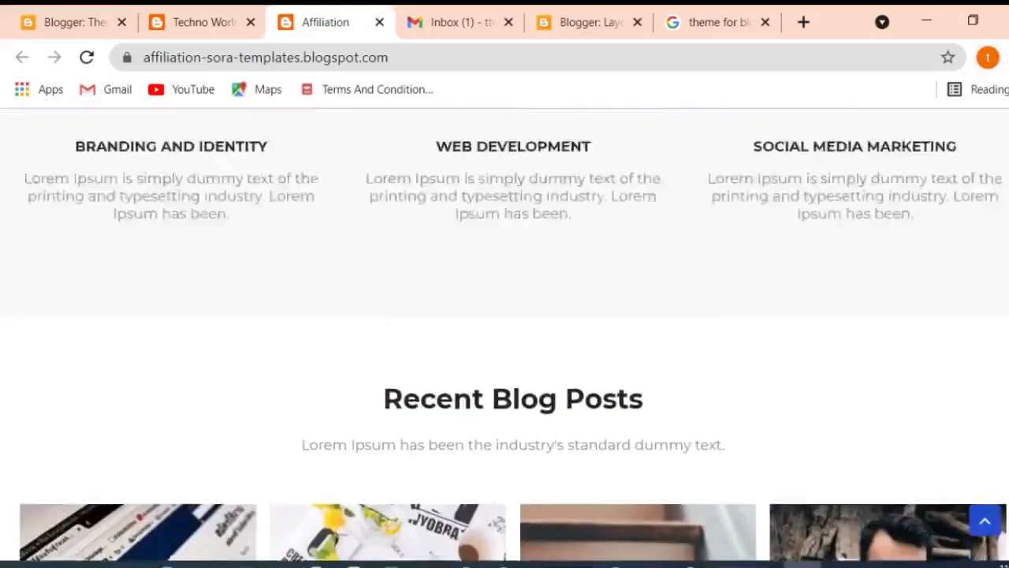
scroll(505, 336, up, 10)
scroll(505, 336, down, 5)
scroll(505, 336, down, 20)
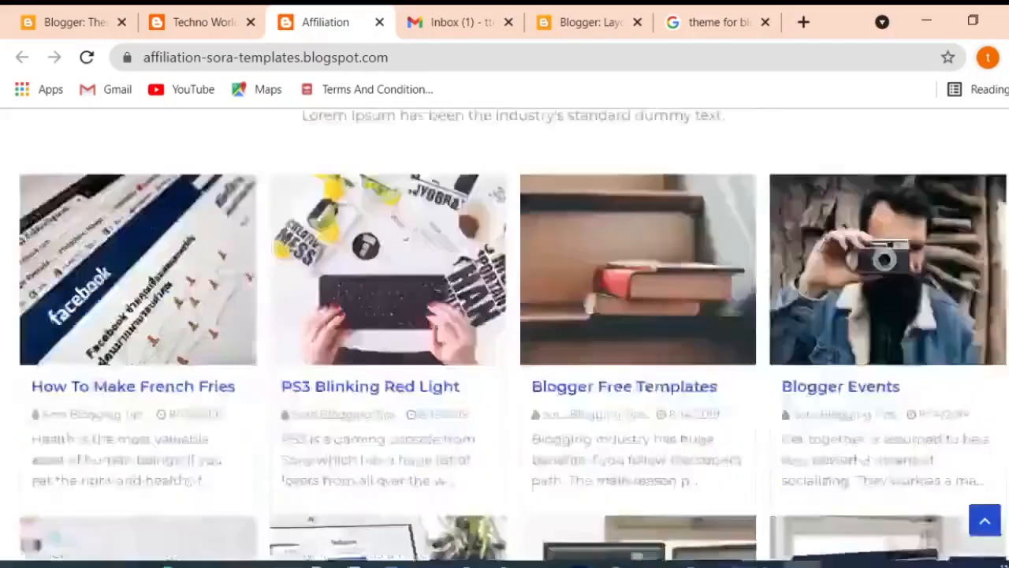
click(552, 316)
click(551, 256)
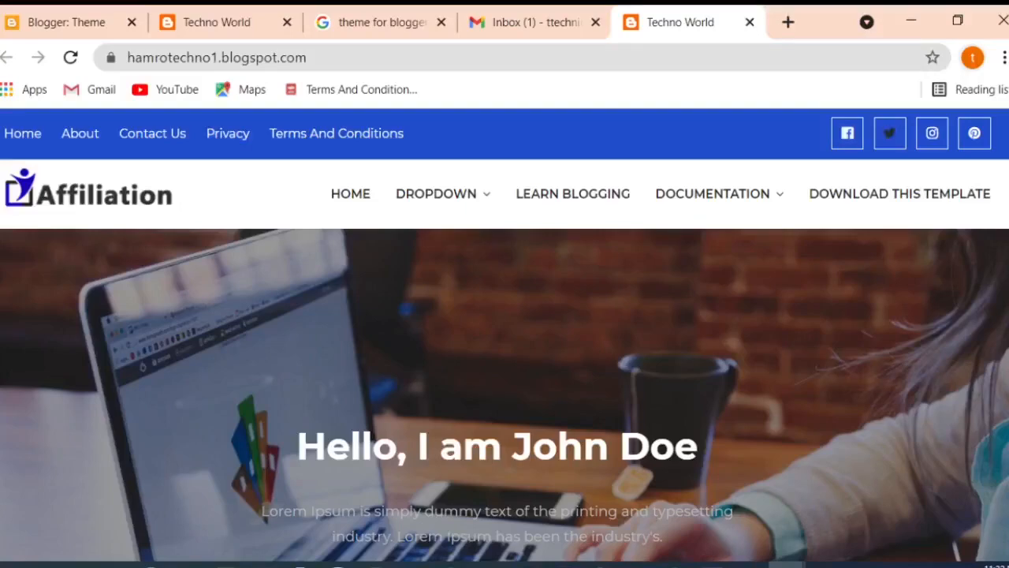
- Check the Facebook link in the Techno World blog's header, then return to the blog and look over its home page
click(848, 132)
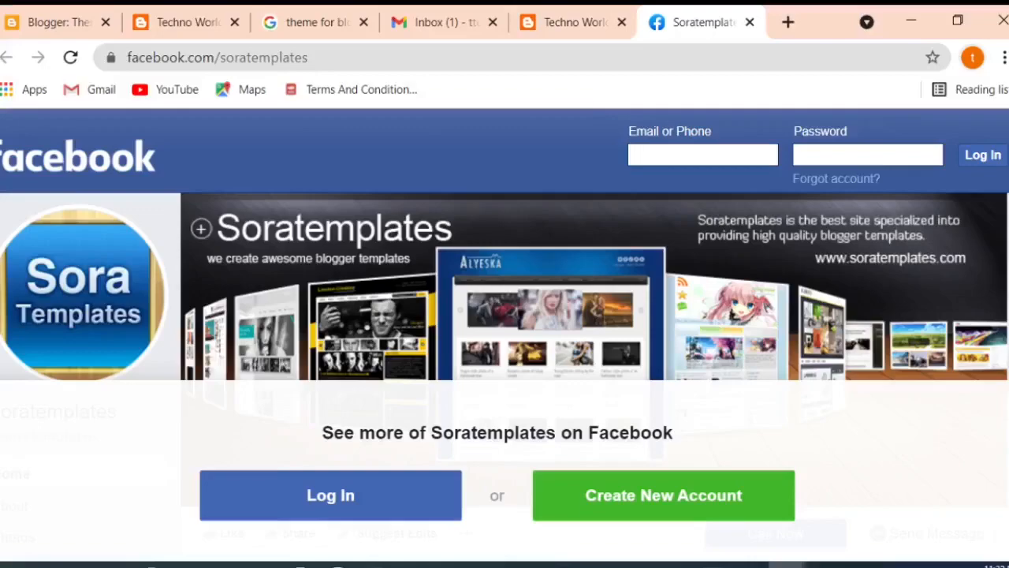
click(578, 22)
scroll(505, 337, down, 9)
scroll(505, 337, up, 5)
scroll(505, 338, up, 4)
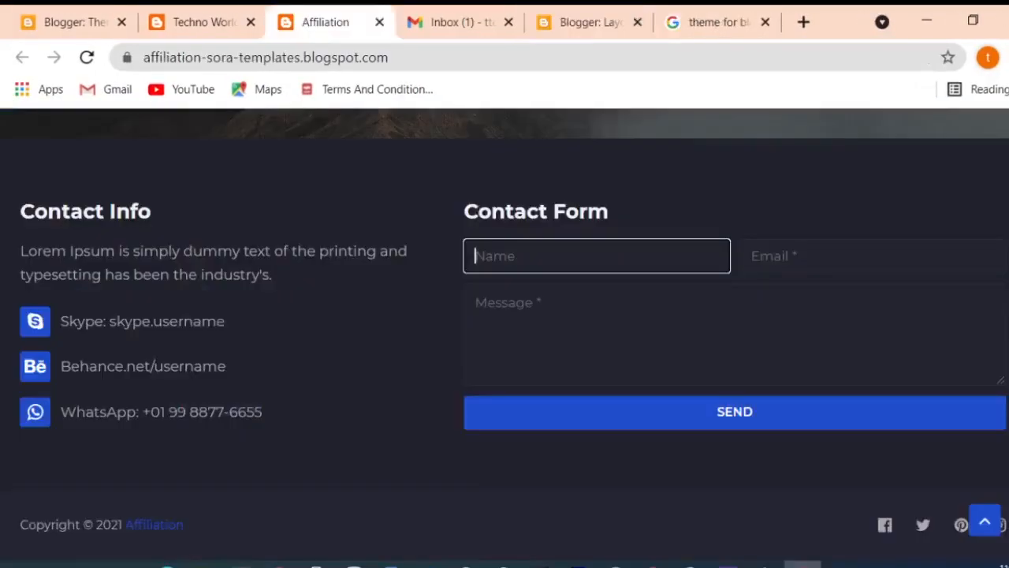
- Review the Affiliation demo from its header through the brand logos, "Something about me" and service sections
click(985, 522)
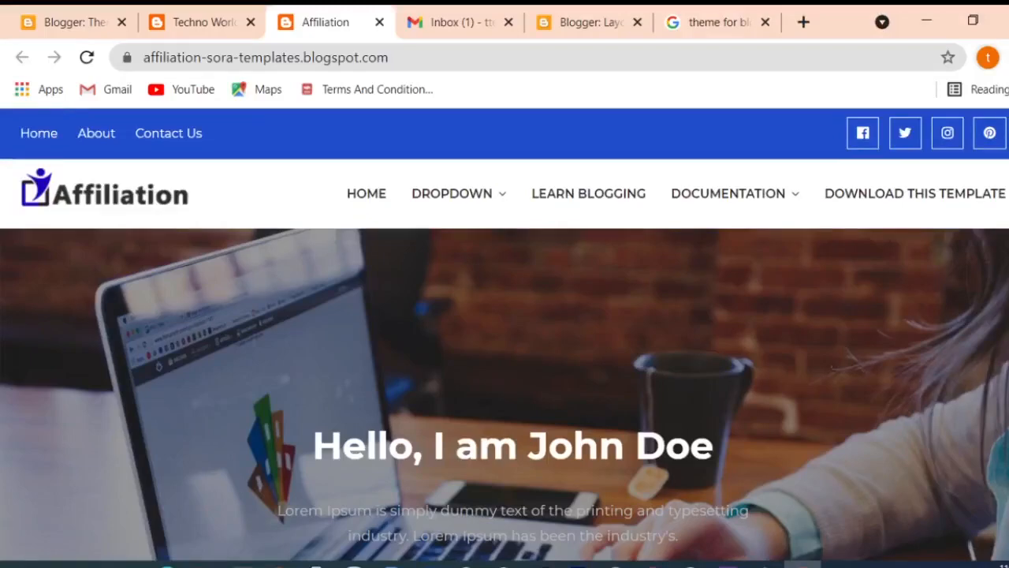
scroll(504, 338, down, 8)
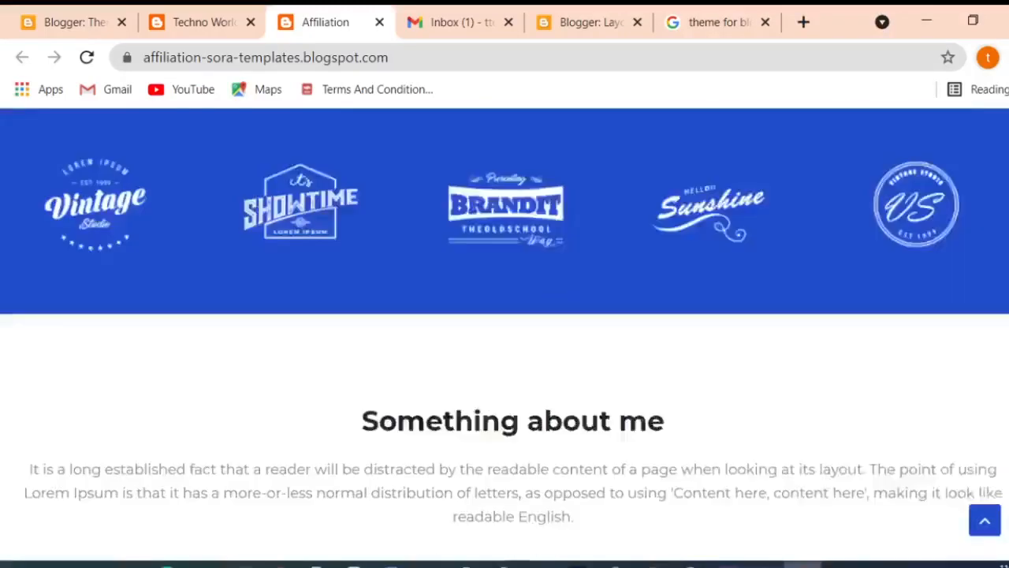
scroll(505, 337, down, 12)
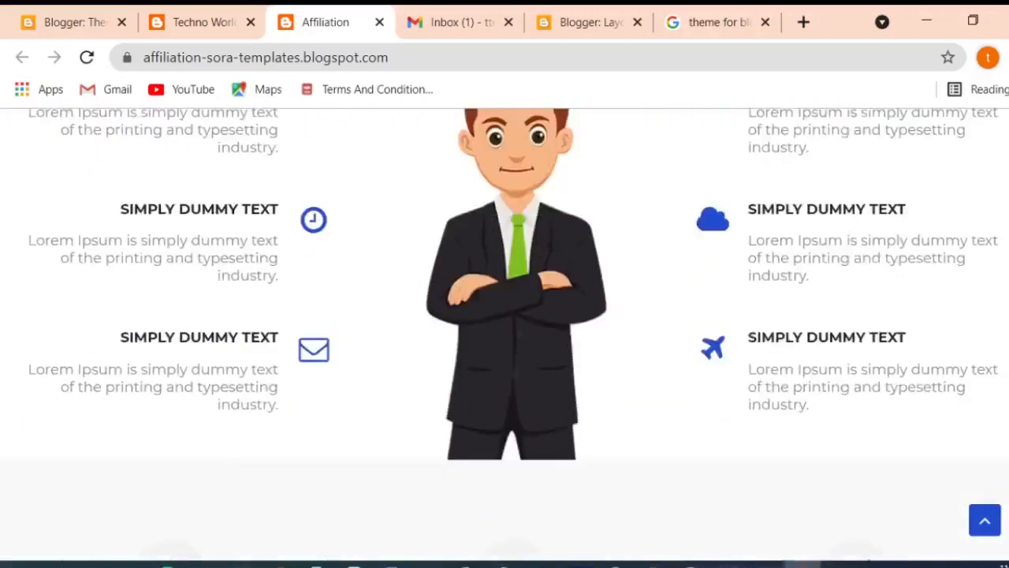
scroll(505, 338, up, 5)
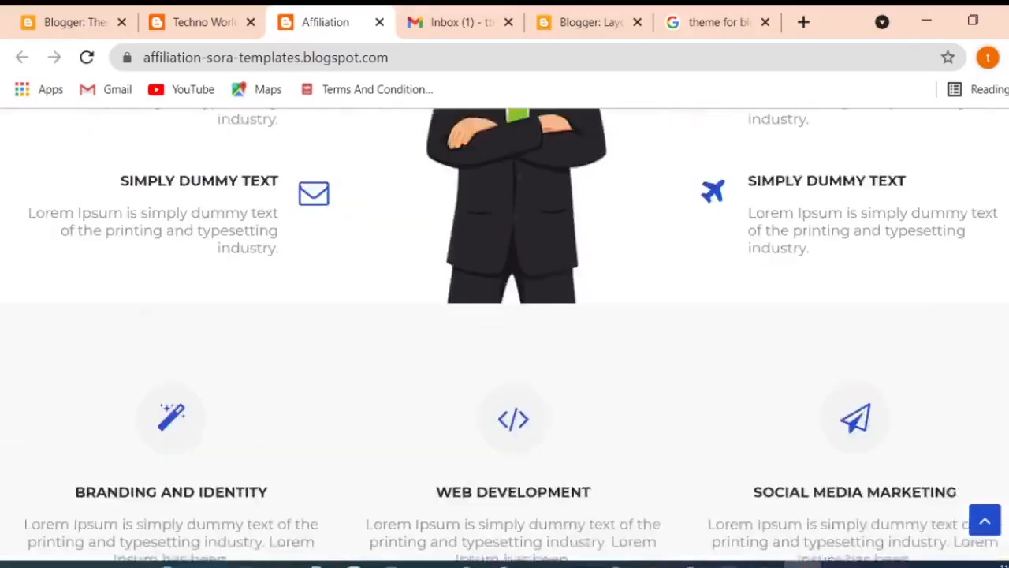
scroll(505, 337, up, 7)
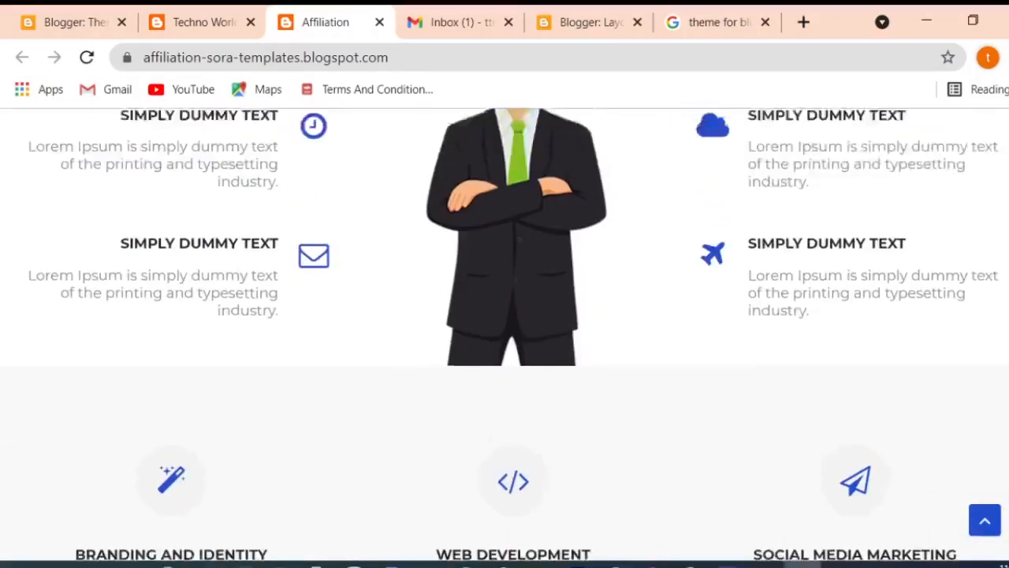
scroll(505, 337, up, 5)
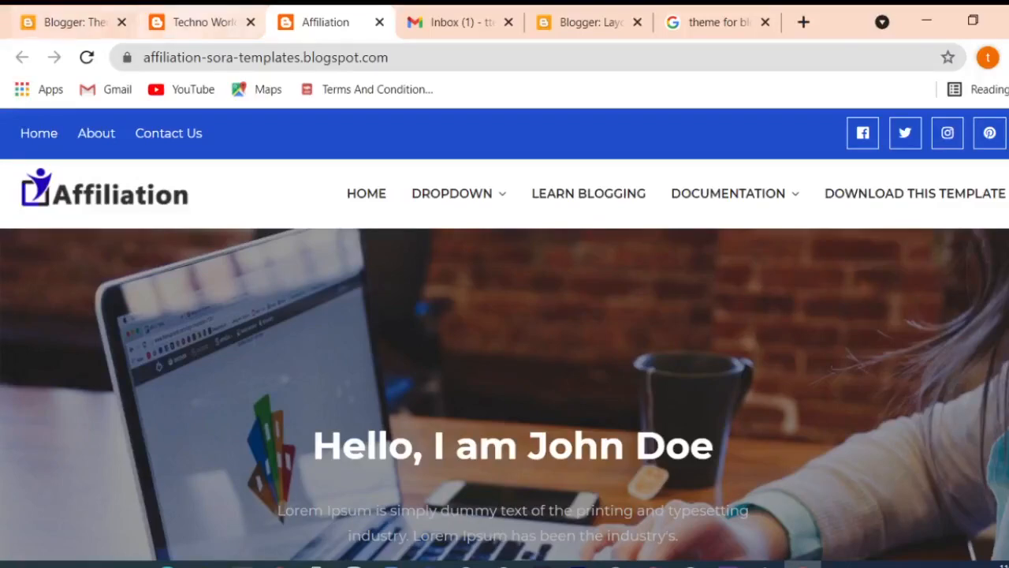
- View the Techno World blog, then open soratemplates.com from the Google results for "theme for blogger"
click(204, 22)
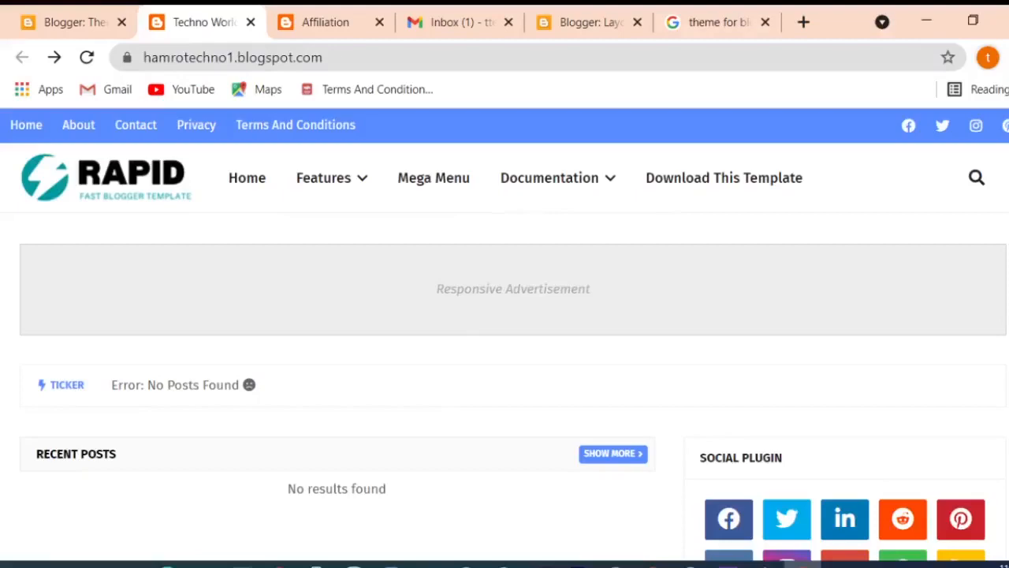
click(719, 22)
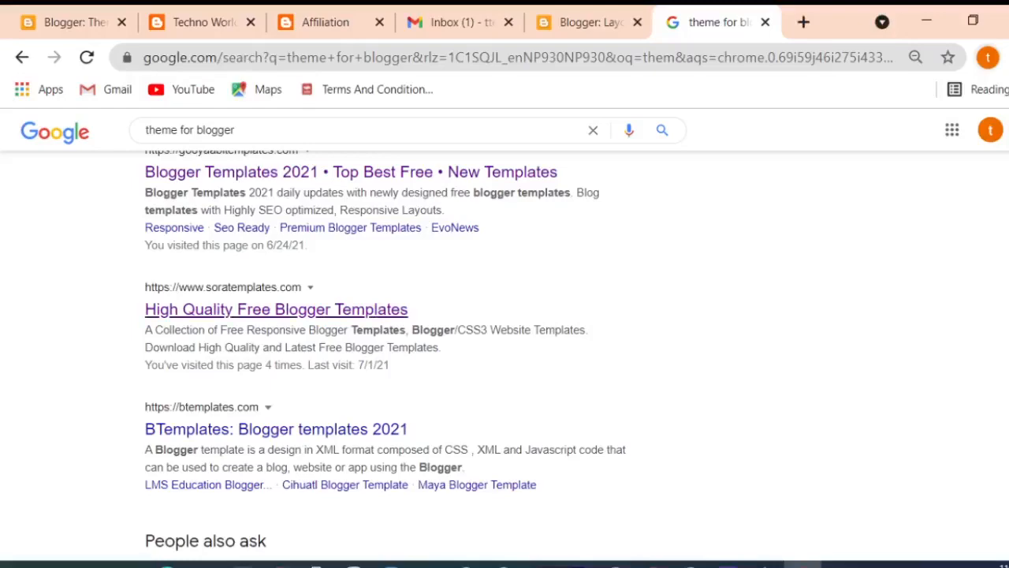
click(275, 309)
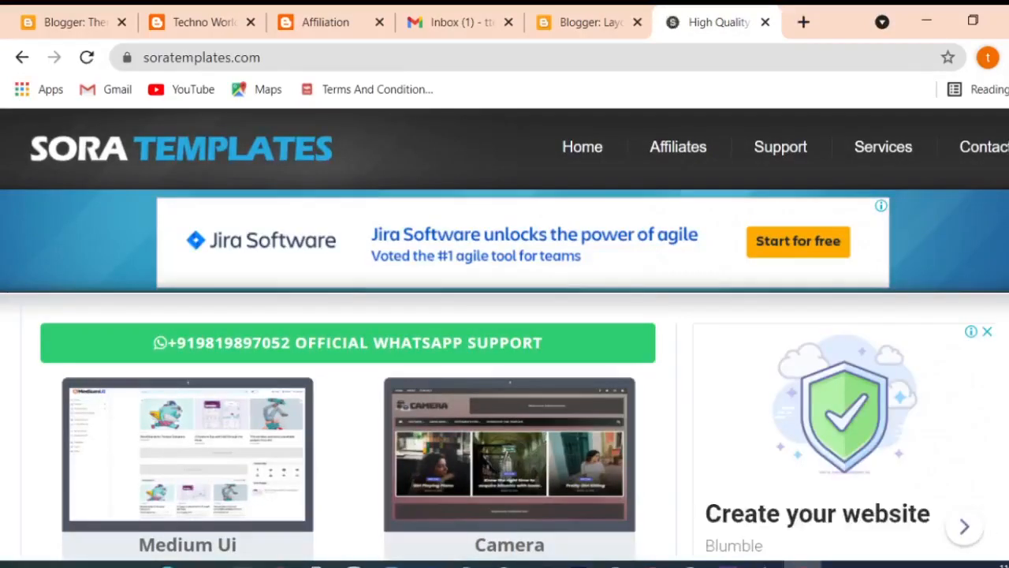
- Browse the first page of the Sora Templates gallery and go to page 4
scroll(504, 338, down, 1)
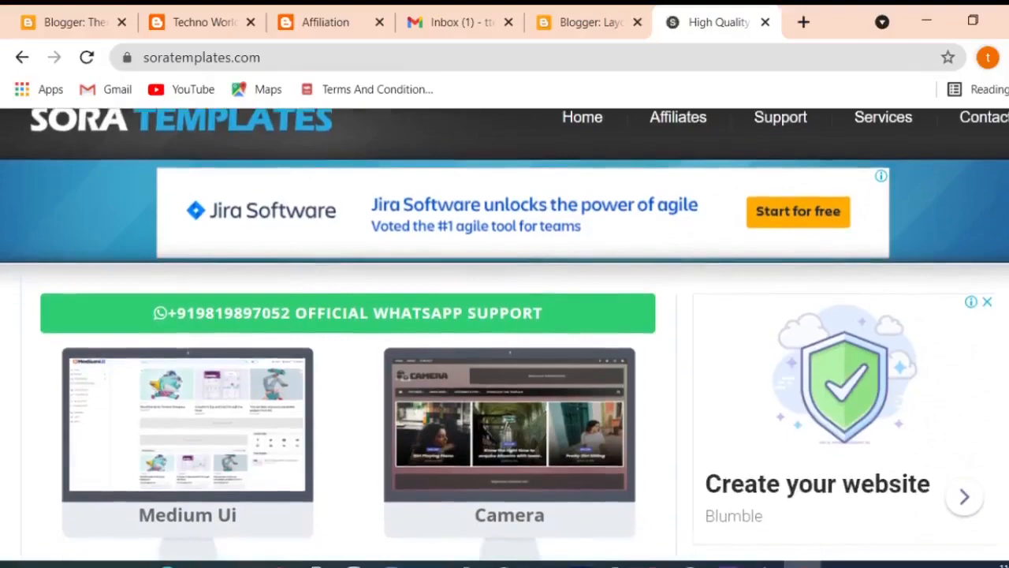
scroll(504, 334, down, 7)
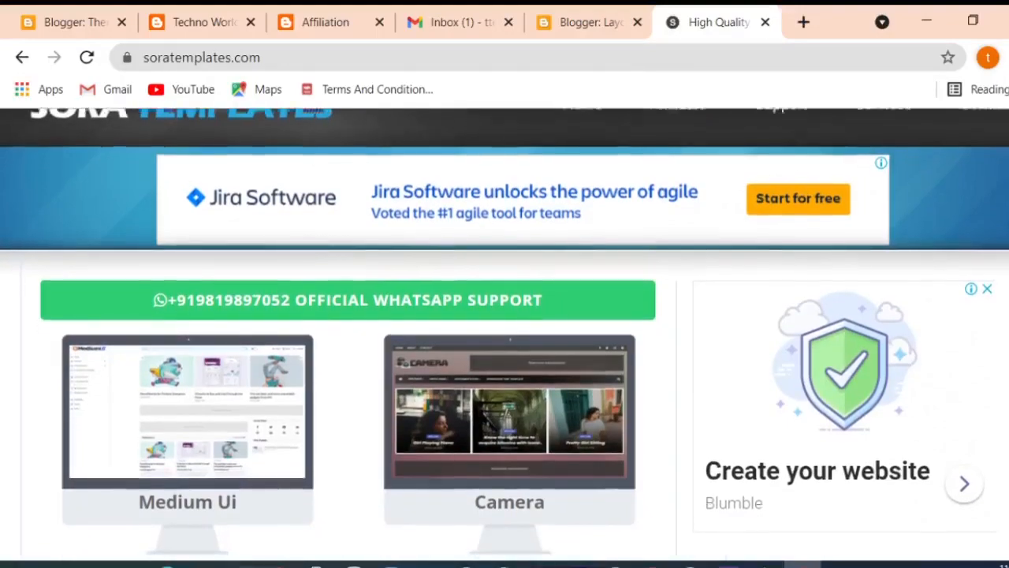
scroll(505, 335, down, 2)
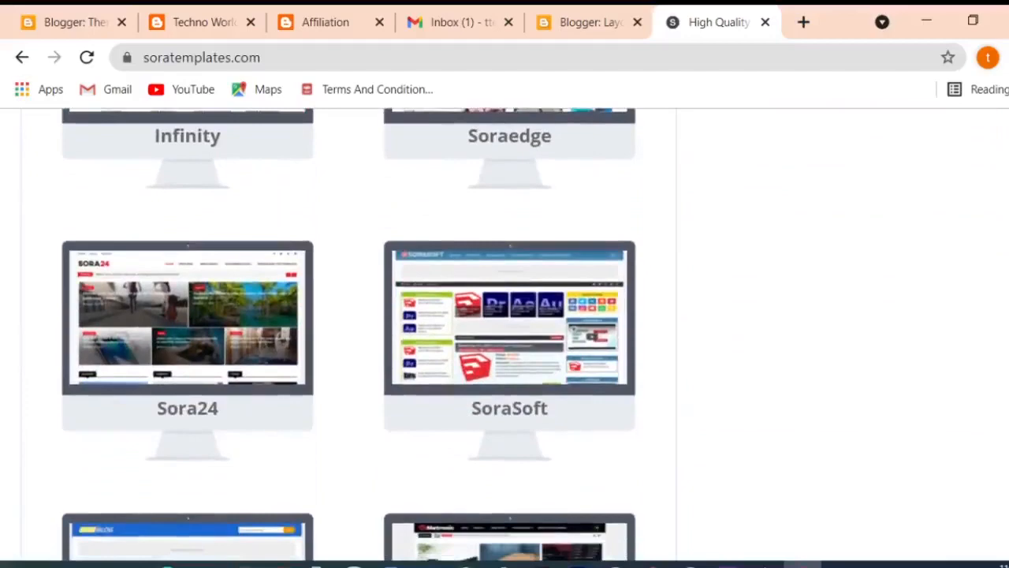
scroll(505, 334, down, 5)
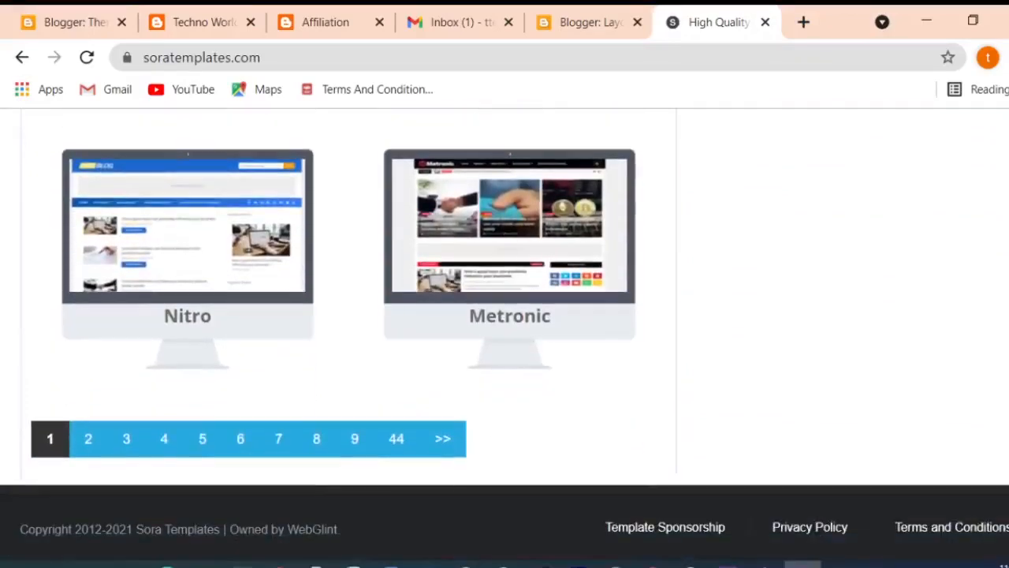
click(164, 439)
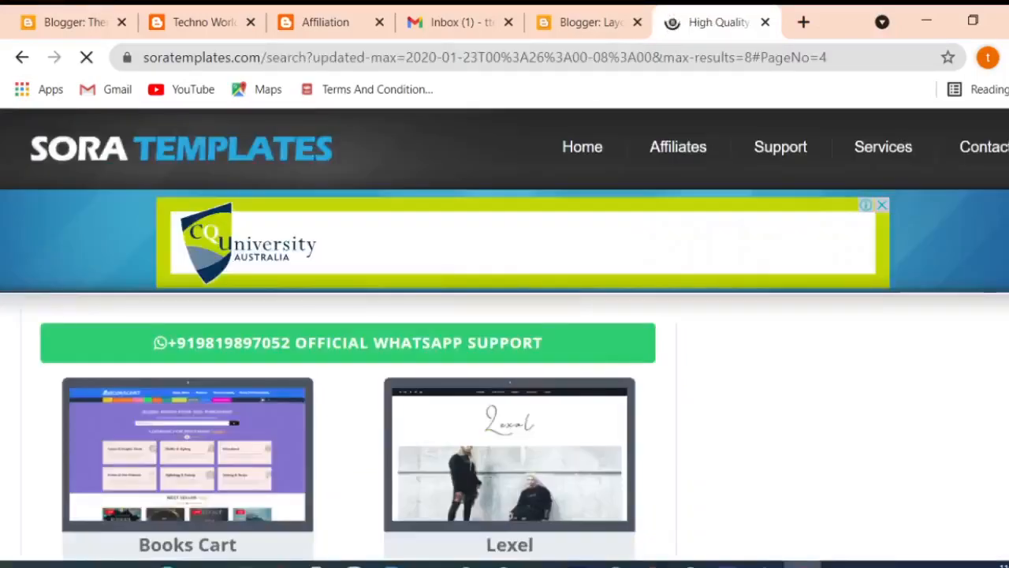
- Find the Affiliation template in the gallery and open its page, comparing it with the already open demo
scroll(505, 337, down, 2)
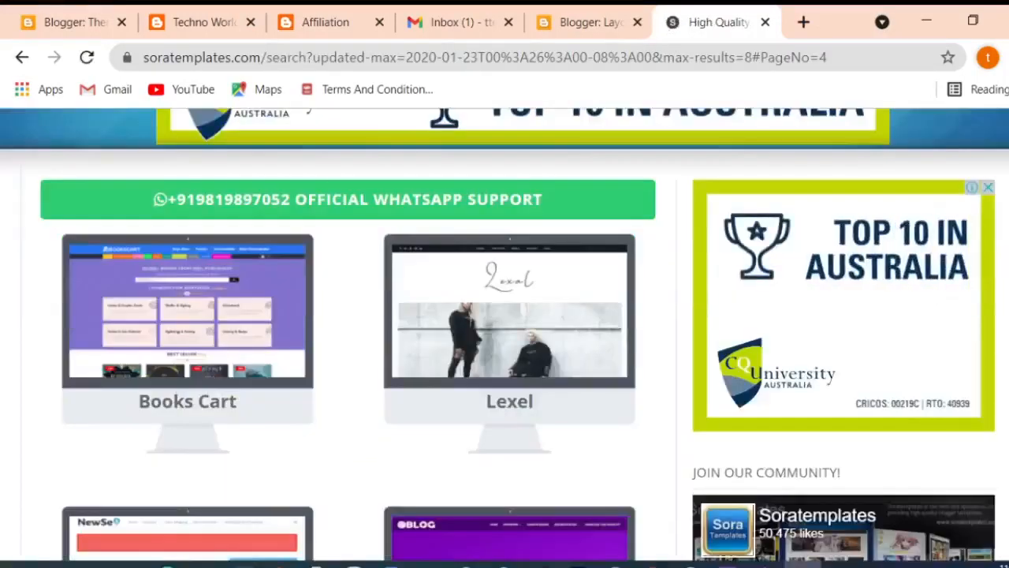
scroll(505, 338, down, 3)
scroll(504, 337, down, 3)
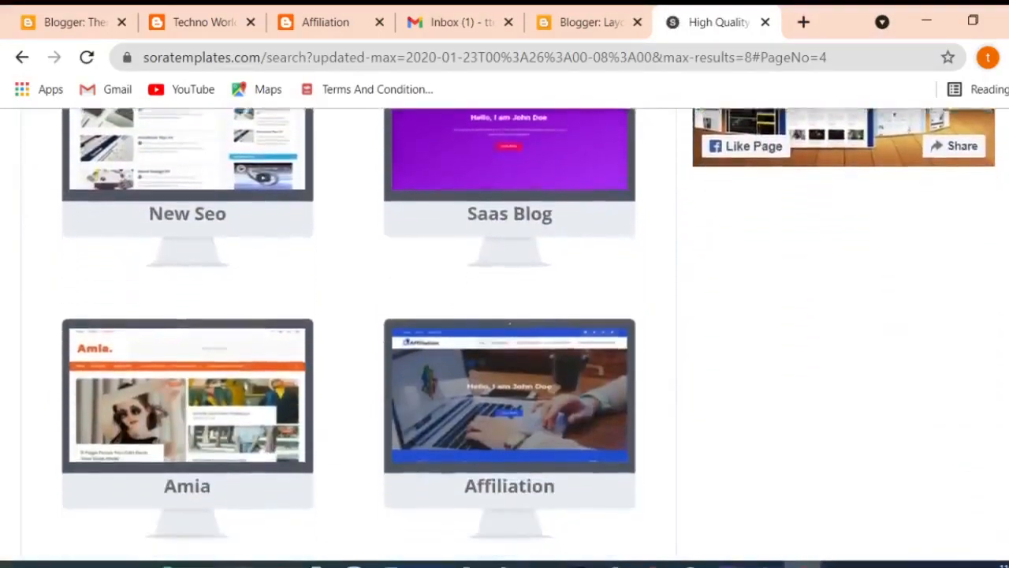
click(510, 378)
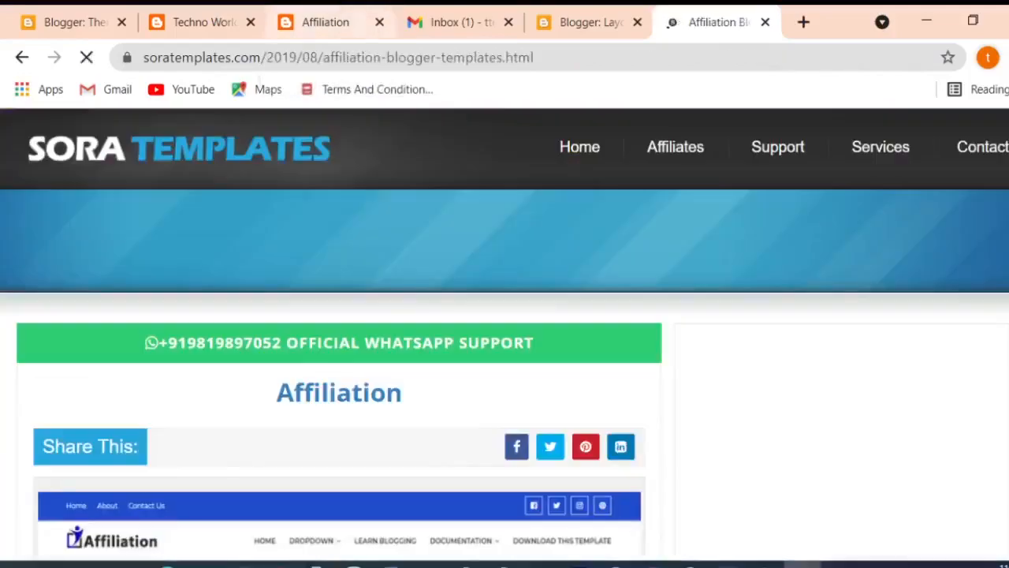
click(325, 22)
click(718, 22)
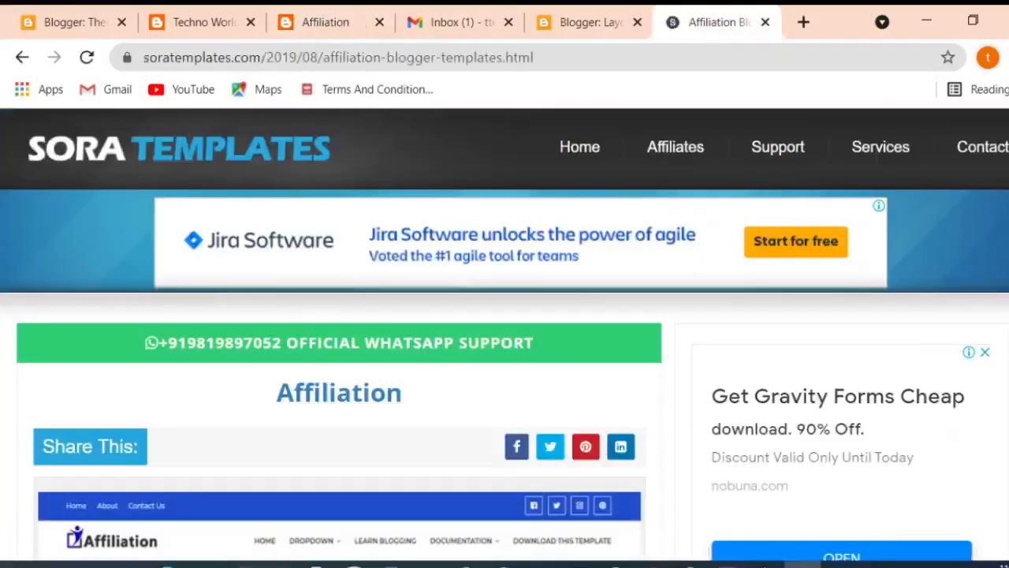
- Look over the Affiliation template's preview and version comparison, and open its live demo
scroll(505, 337, down, 5)
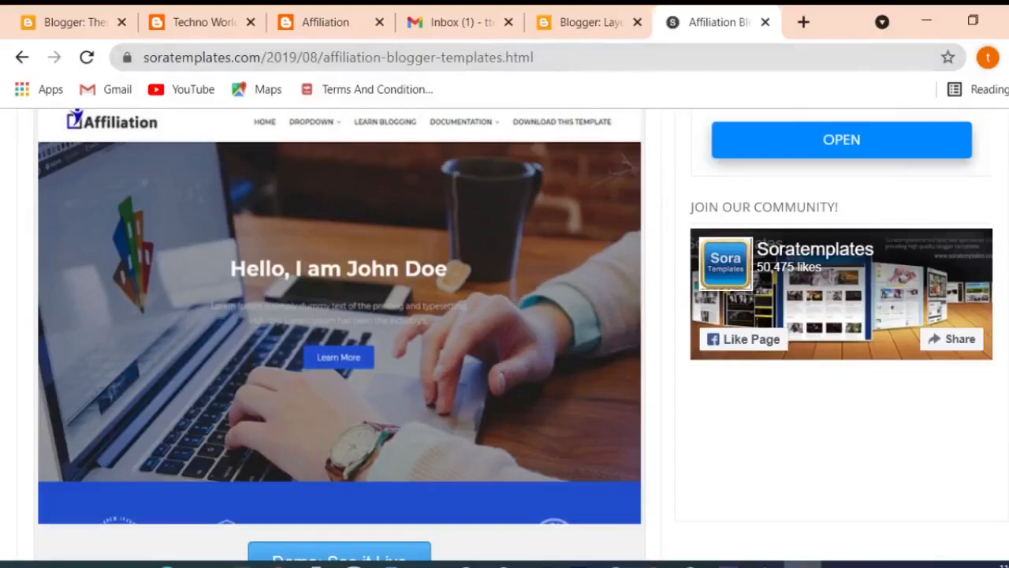
scroll(340, 331, down, 8)
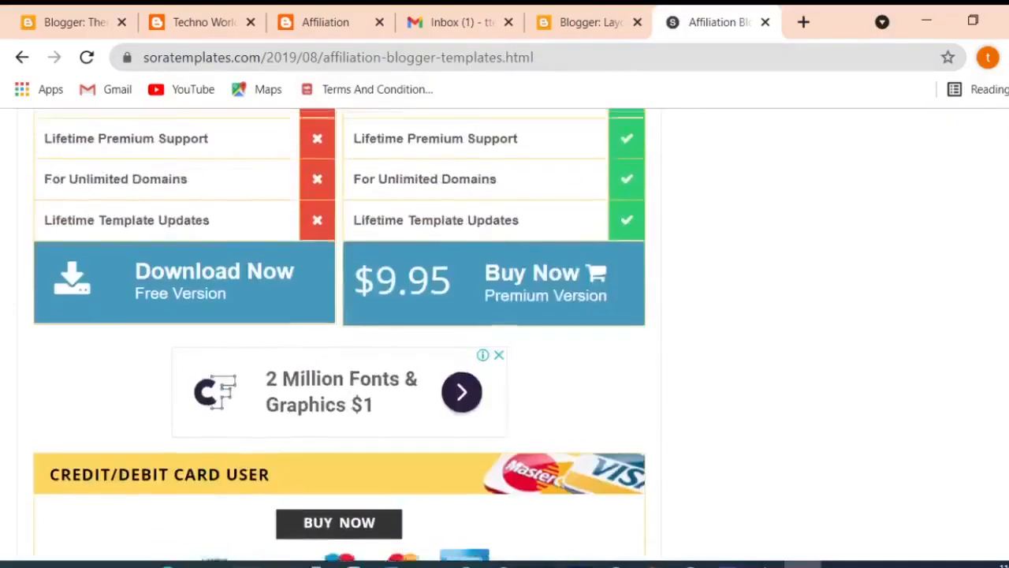
scroll(339, 331, up, 6)
scroll(339, 331, up, 3)
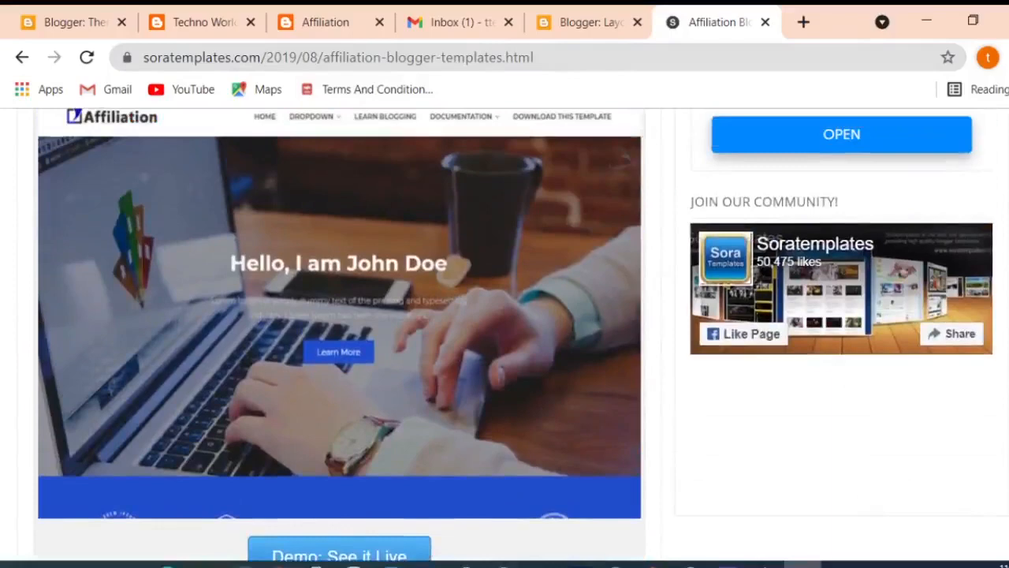
scroll(339, 331, down, 2)
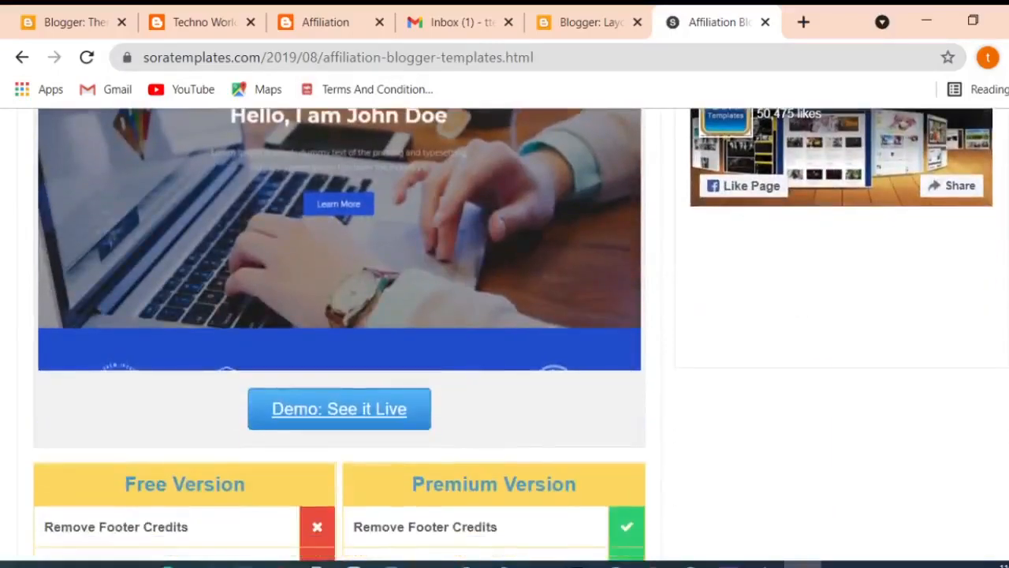
click(339, 408)
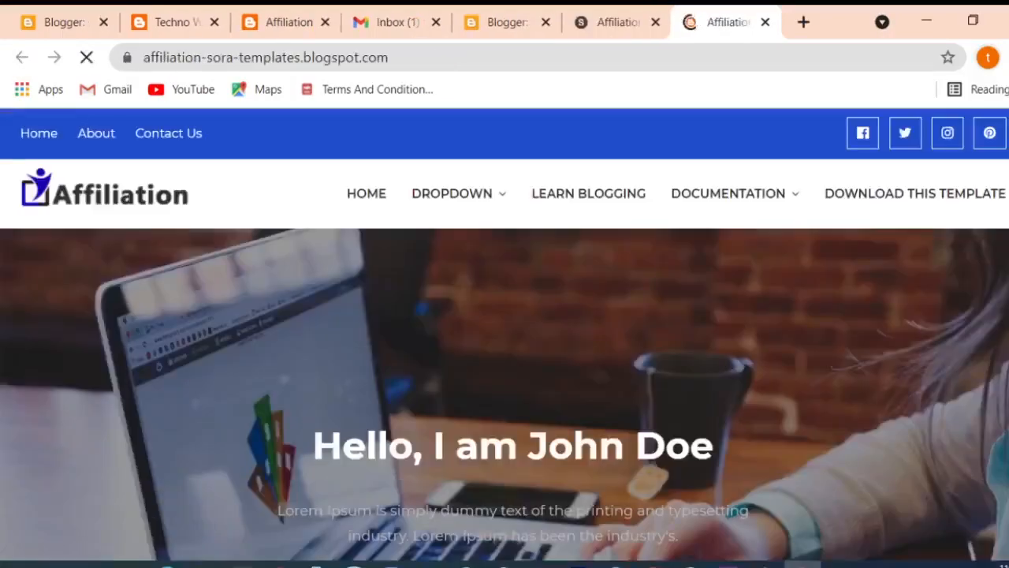
- Examine the whole live demo of the Affiliation template, from the hero banner to the contact form and footer
scroll(505, 338, down, 8)
scroll(504, 336, down, 3)
scroll(505, 335, up, 15)
scroll(505, 335, down, 10)
scroll(505, 337, up, 12)
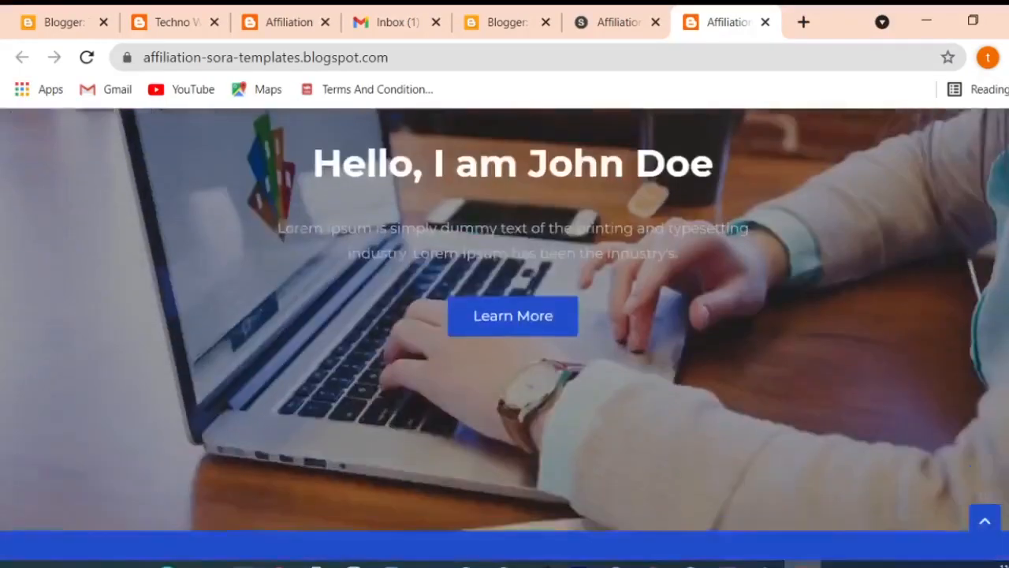
scroll(505, 337, down, 8)
scroll(505, 337, down, 15)
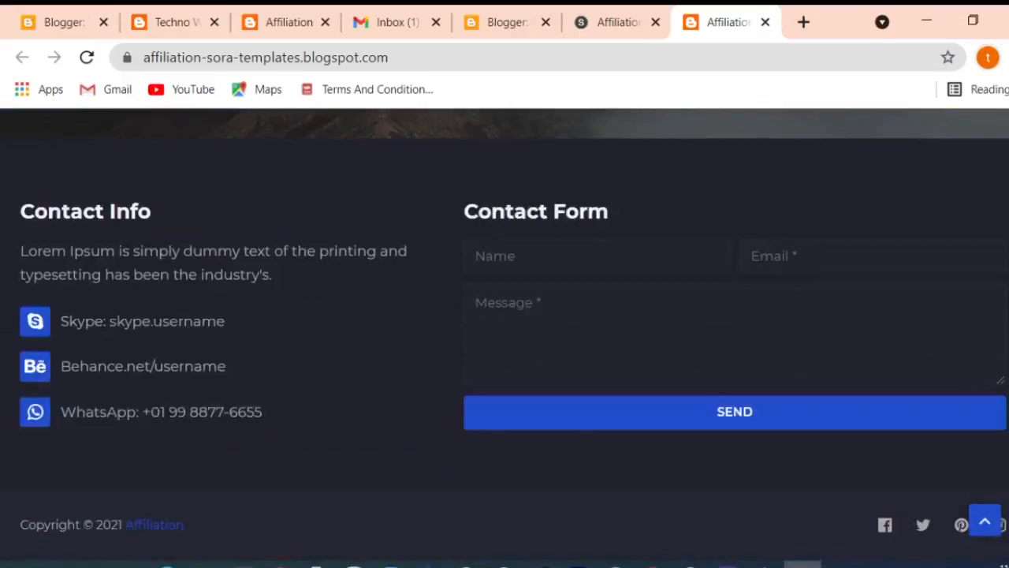
scroll(505, 338, up, 15)
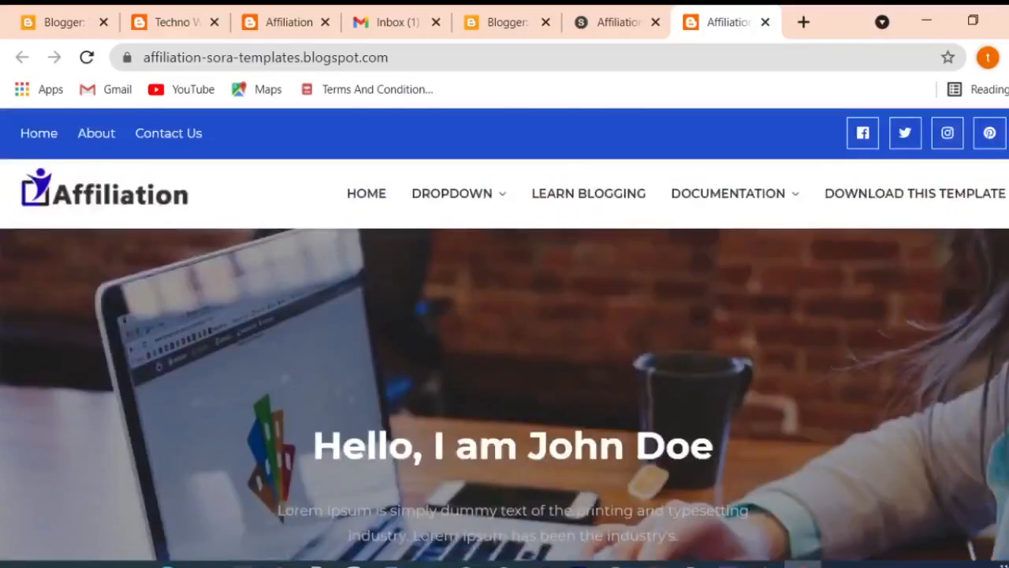
- Return to the Affiliation template's page and download the free version, Affiliation.zip
click(612, 22)
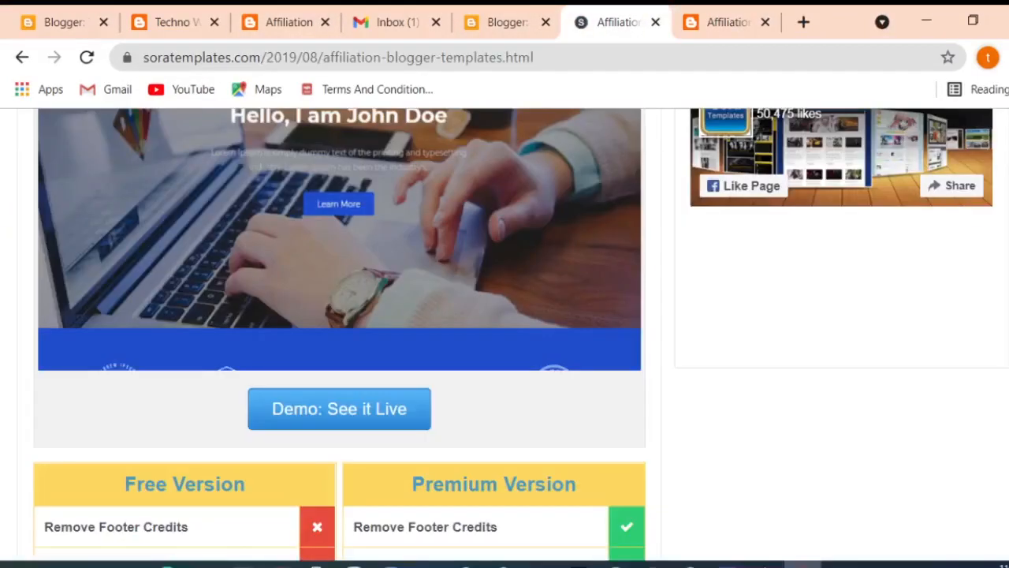
scroll(340, 338, down, 4)
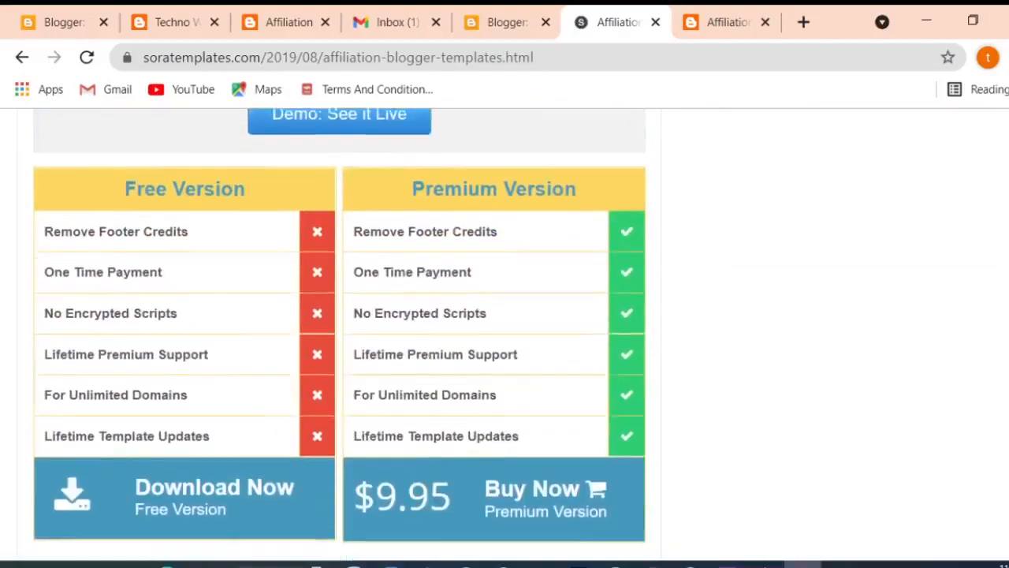
drag(125, 182, 245, 183)
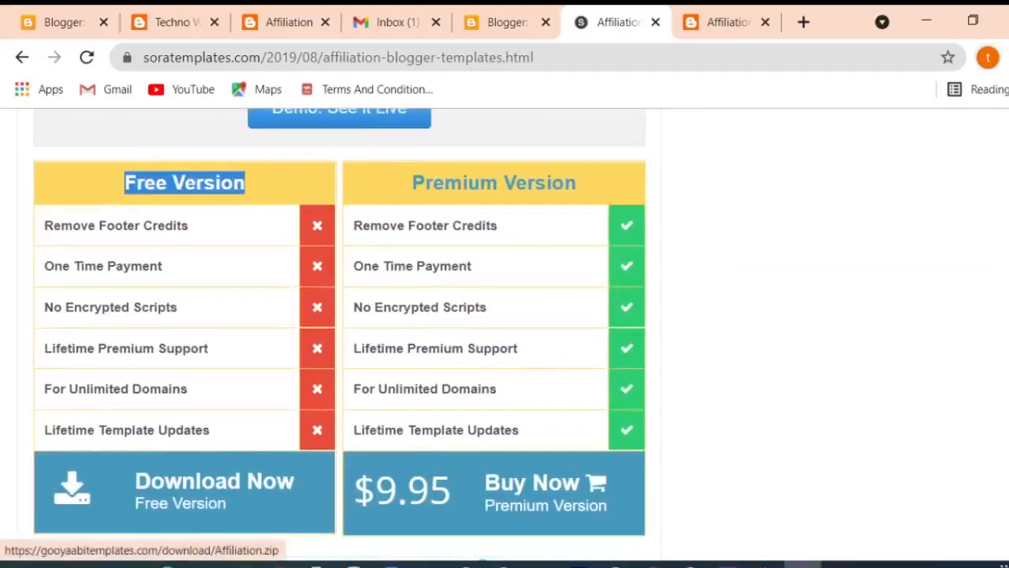
click(214, 489)
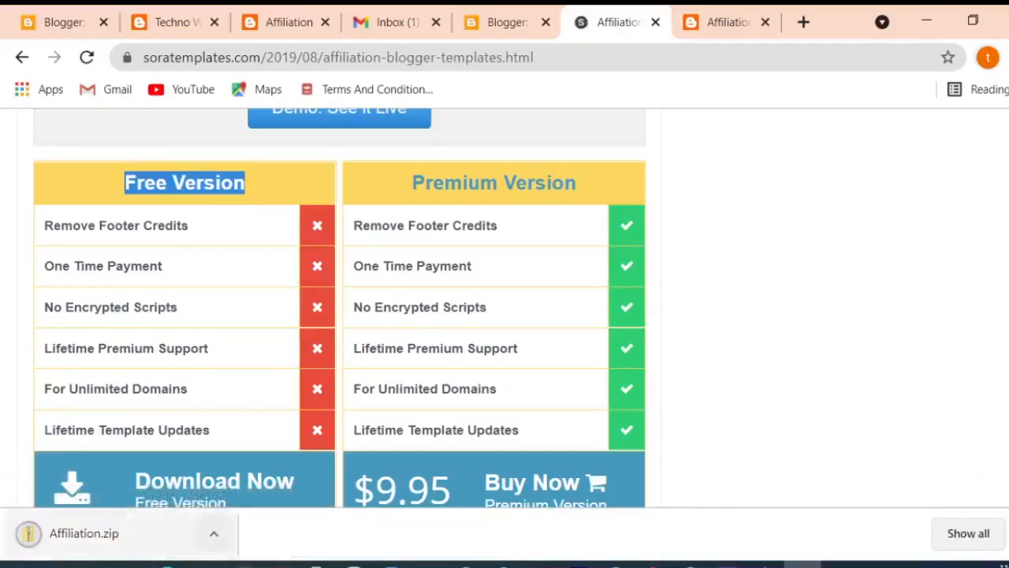
- Switch to the Downloads folder, open the Affiliation archive and copy all the files inside it
click(205, 564)
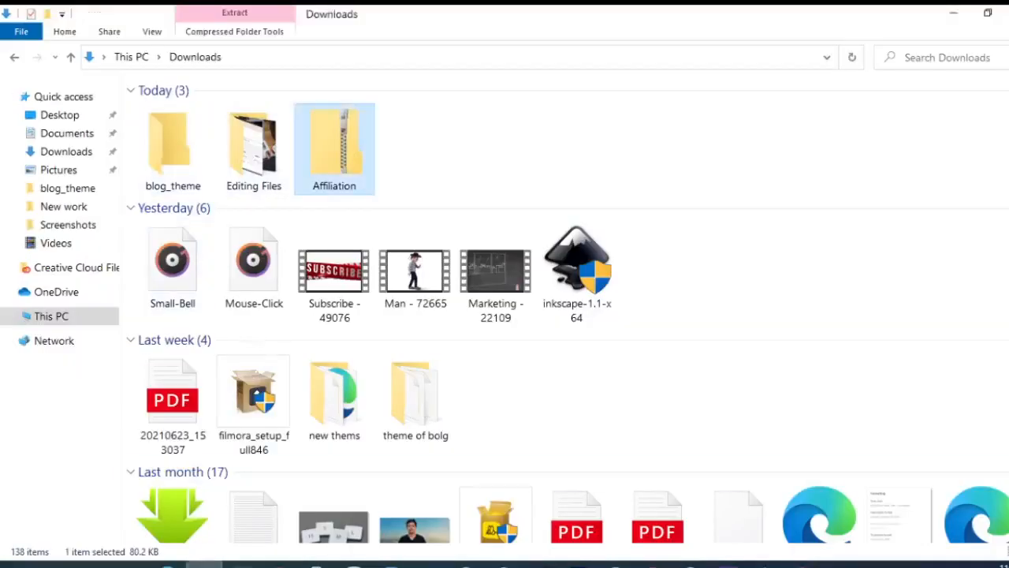
double_click(335, 150)
drag(198, 323, 186, 109)
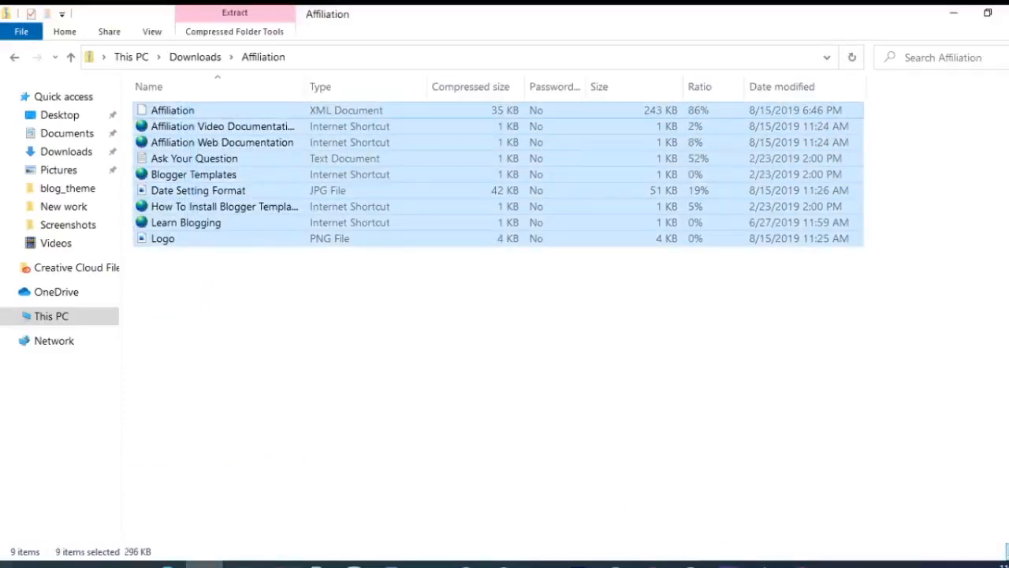
right_click(187, 110)
click(219, 142)
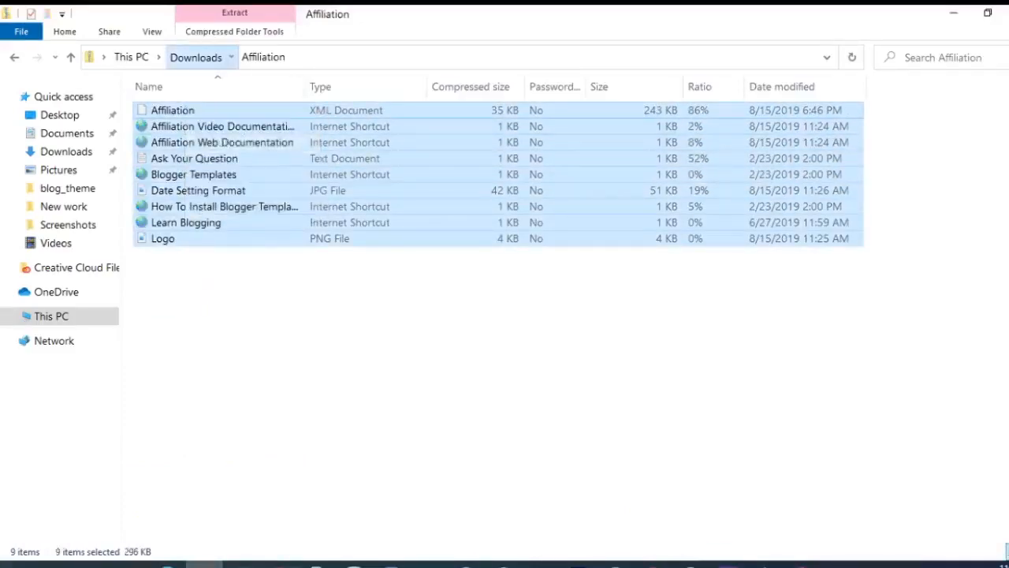
- Paste the copied template files into the blog_theme folder in Downloads and refresh the folder view
click(195, 57)
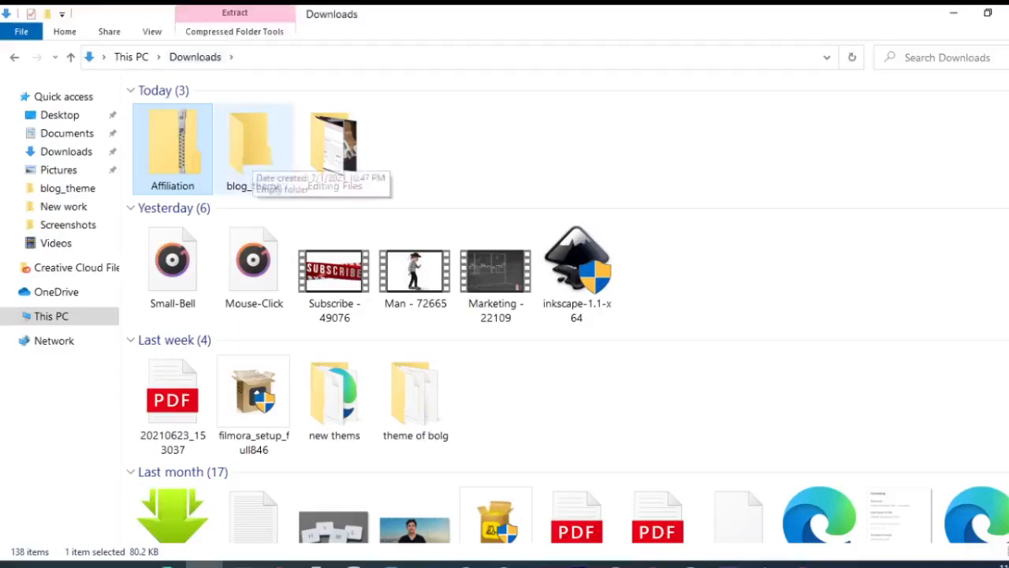
double_click(254, 154)
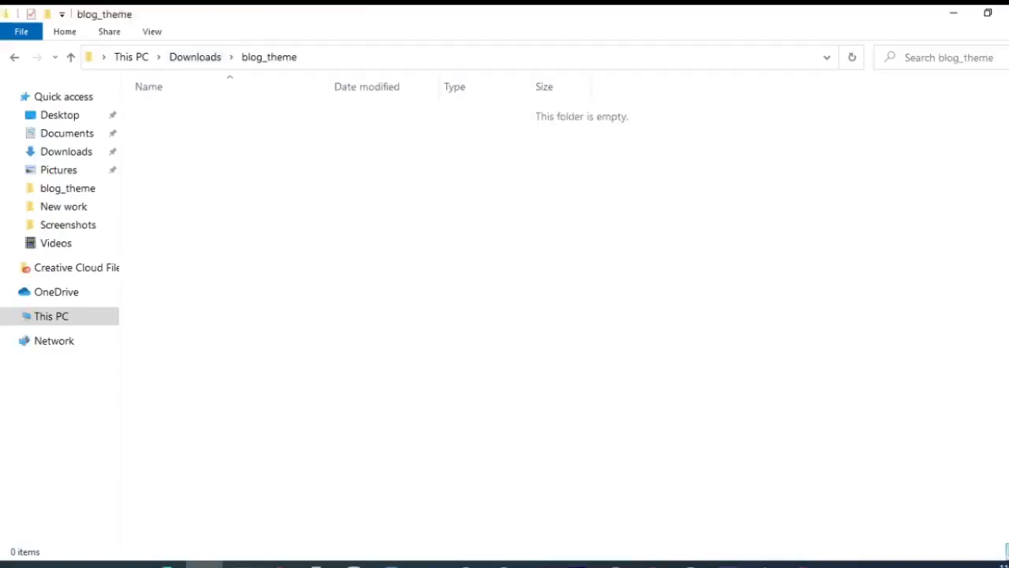
key(ctrl+v)
right_click(403, 322)
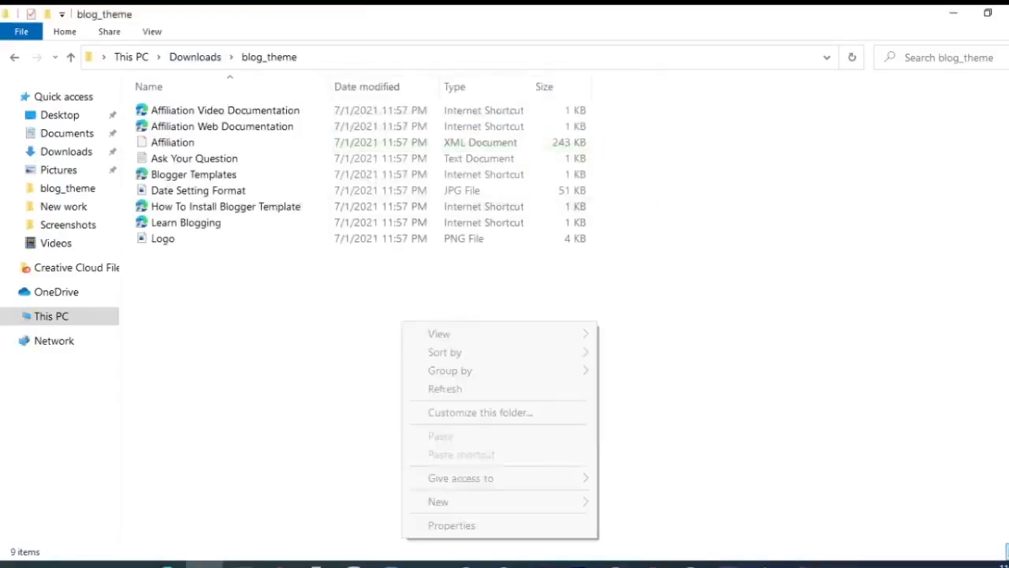
click(445, 389)
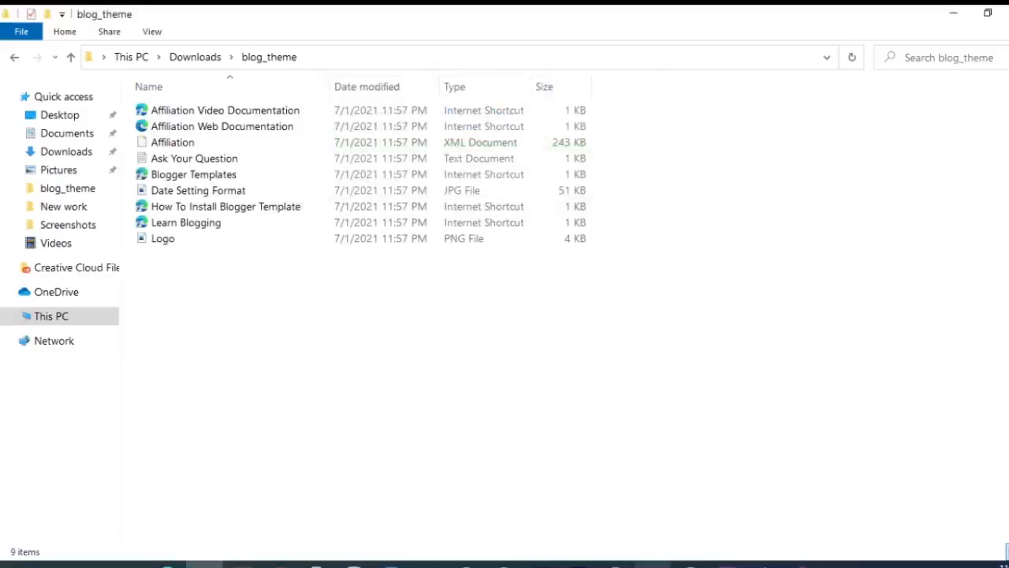
- Switch back to the browser and open the Theme page of the Techno World blog in Blogger
mouse_move(653, 564)
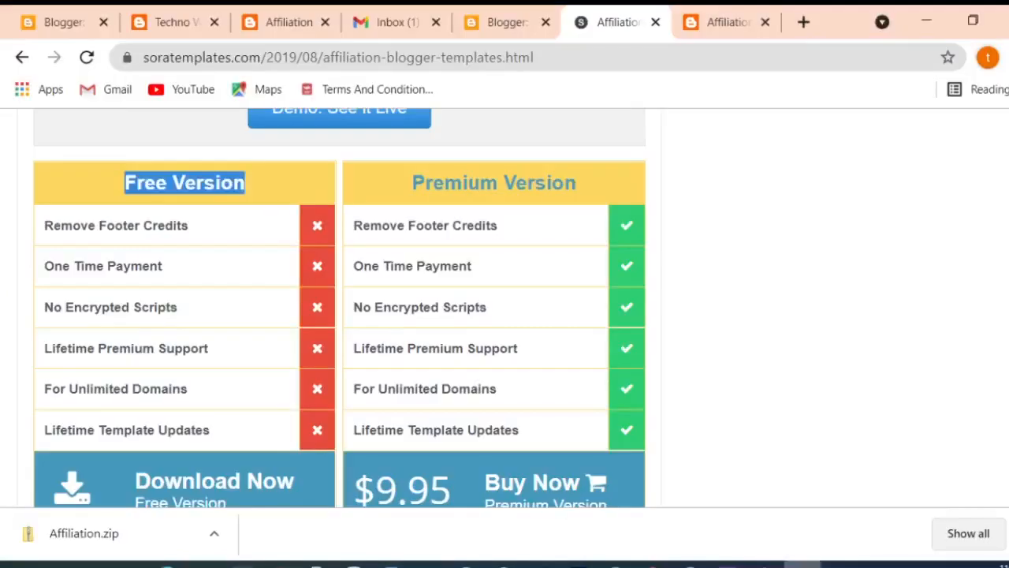
click(653, 564)
click(507, 22)
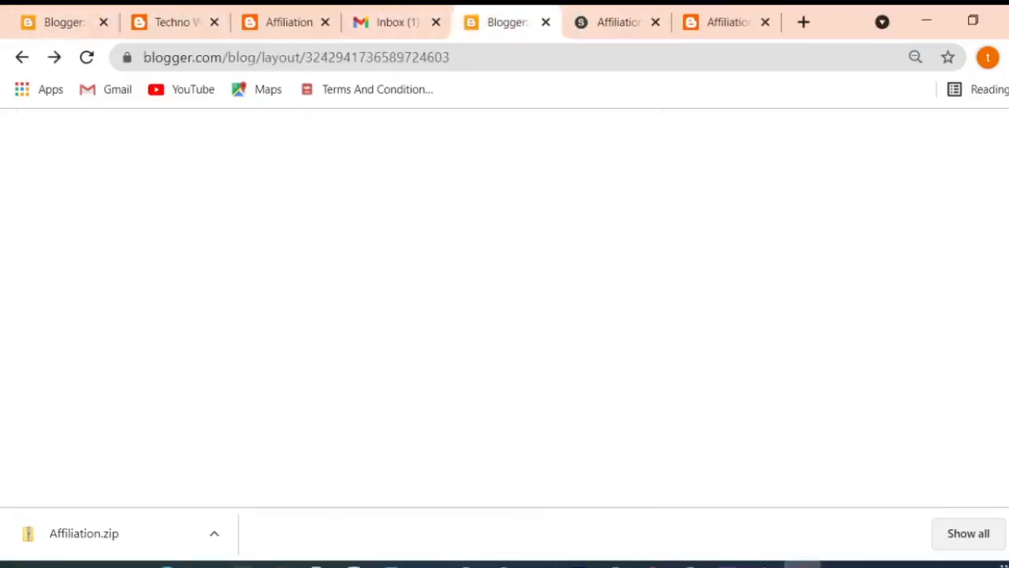
scroll(126, 332, down, 4)
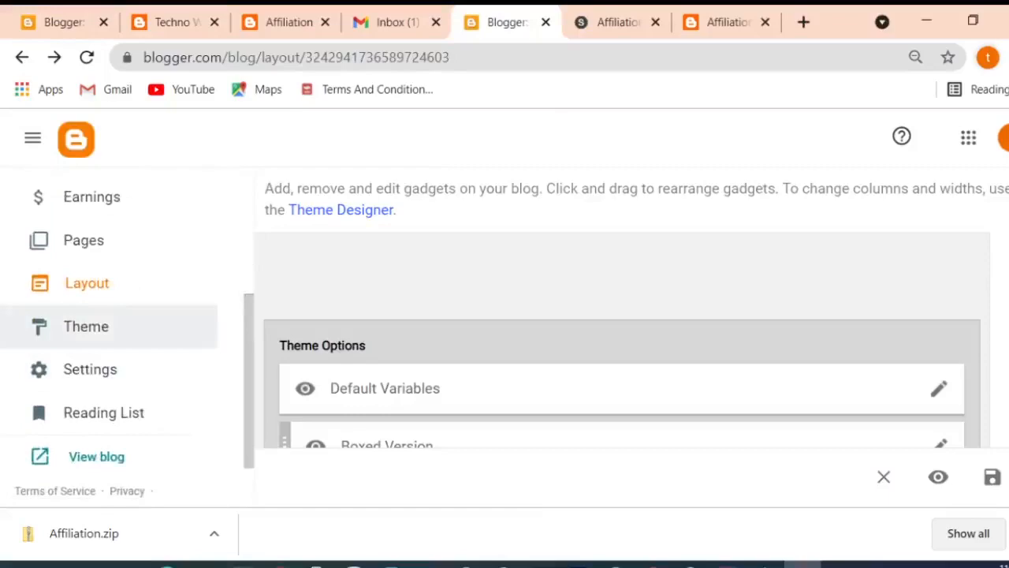
click(94, 325)
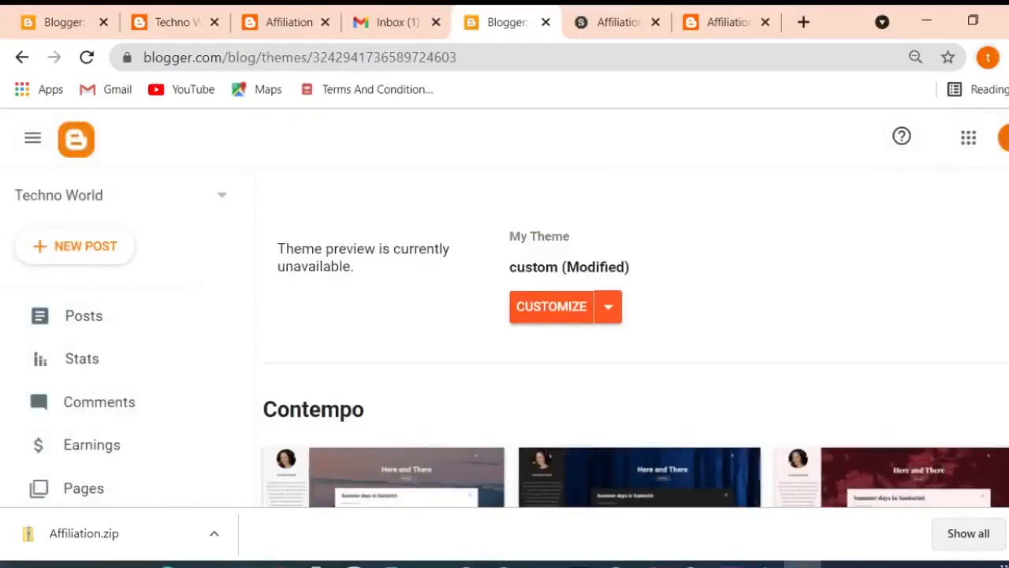
- Restore the blog's theme by uploading the Affiliation XML file from the blog_theme folder in Downloads
click(608, 306)
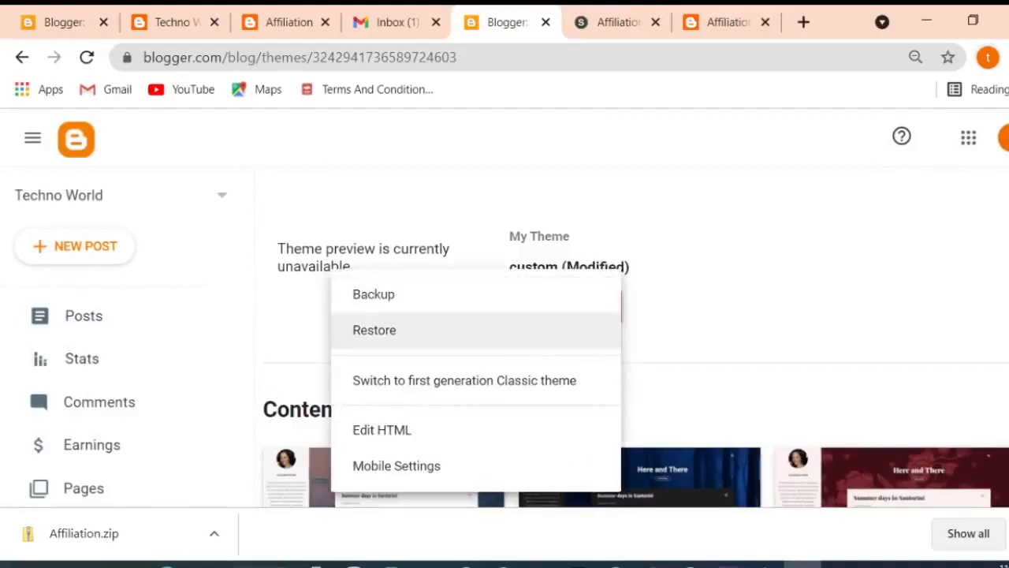
click(375, 329)
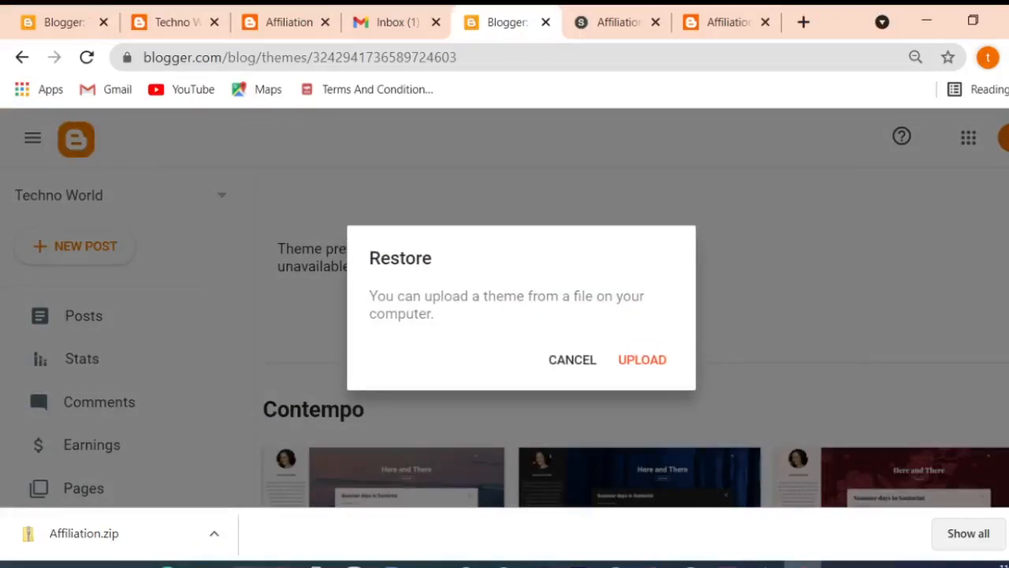
click(642, 359)
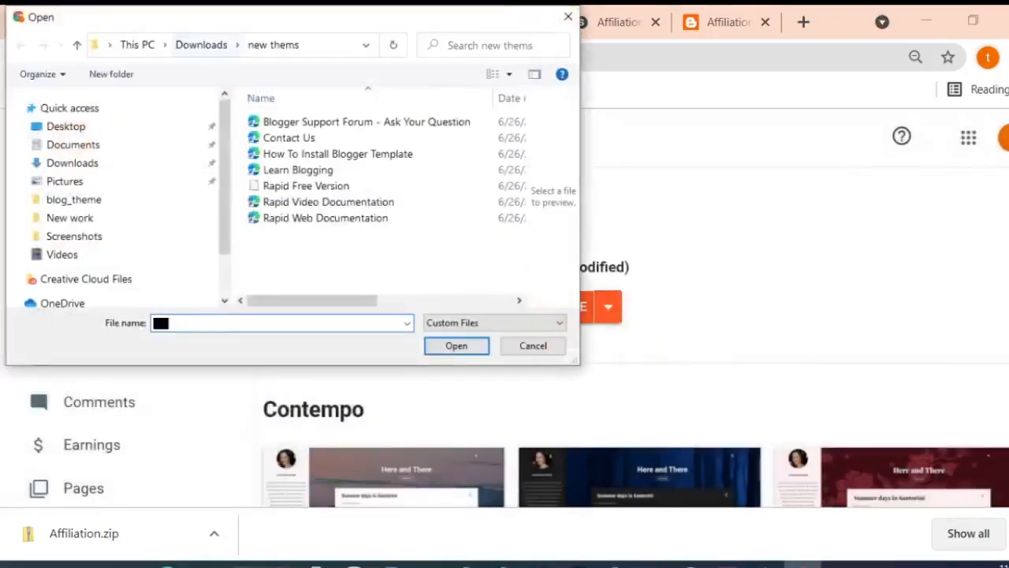
click(201, 45)
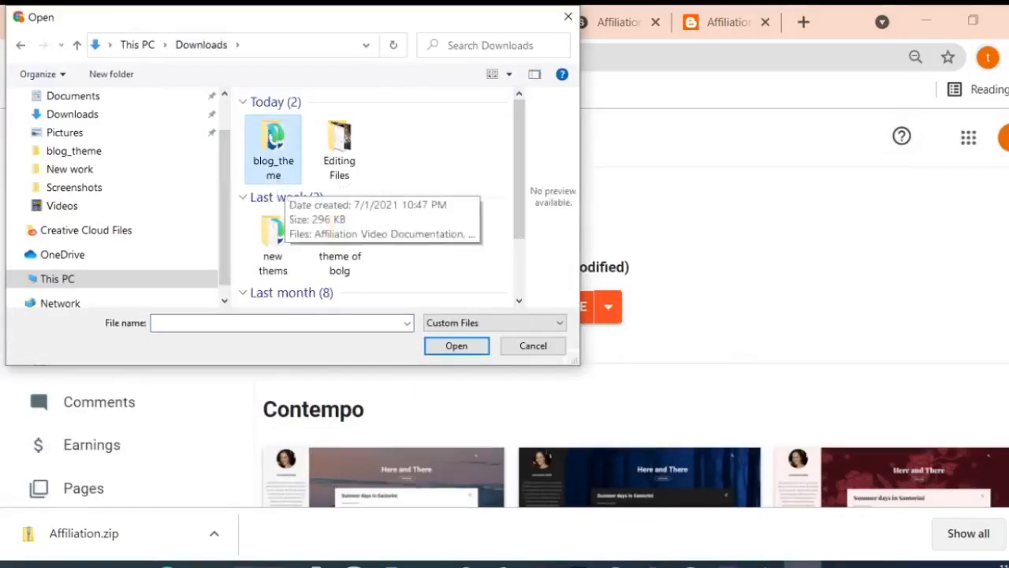
double_click(273, 150)
click(276, 155)
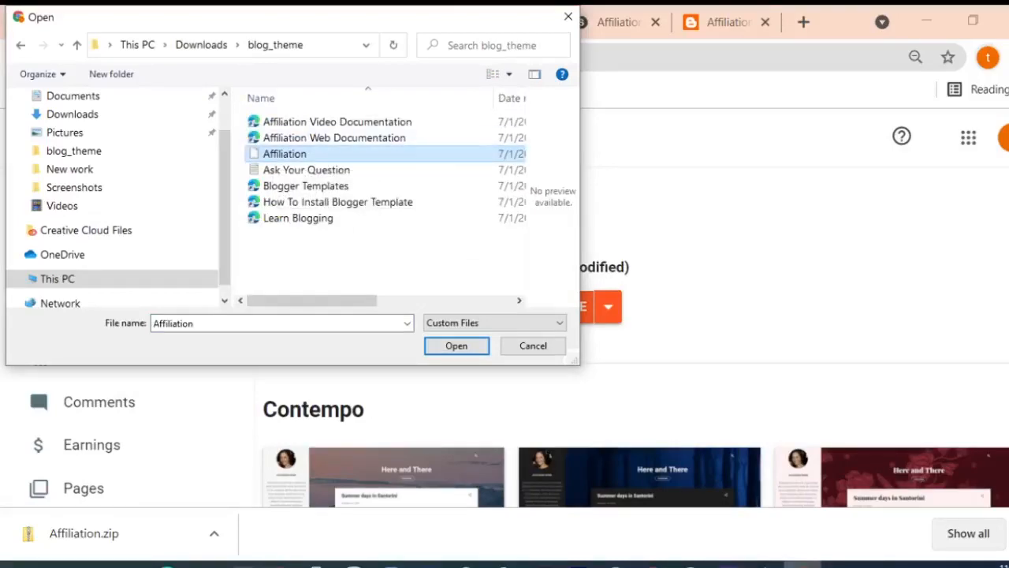
click(456, 346)
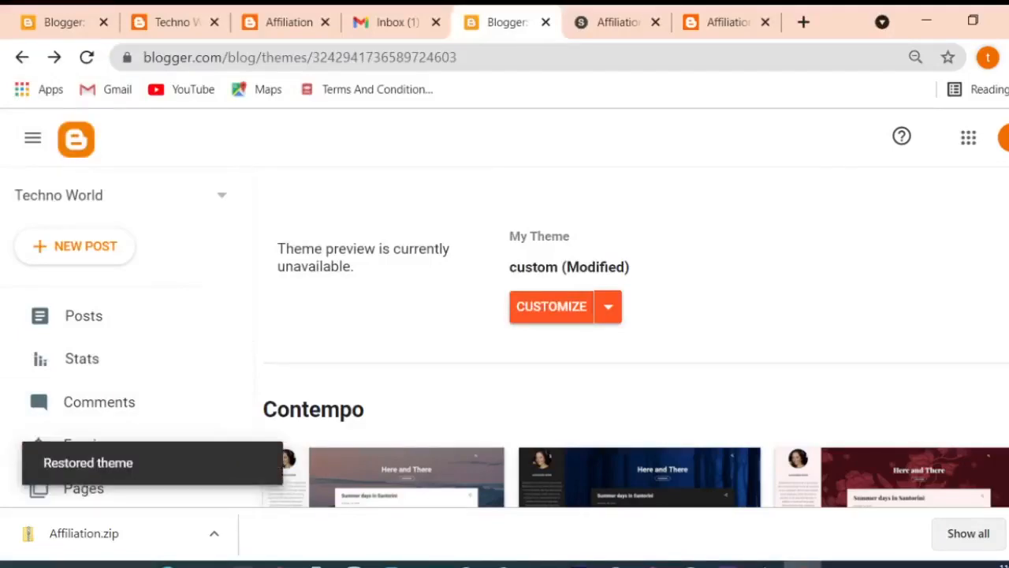
- Reload the live Techno World blog and examine the new theme from the header to the contact section and footer
click(174, 22)
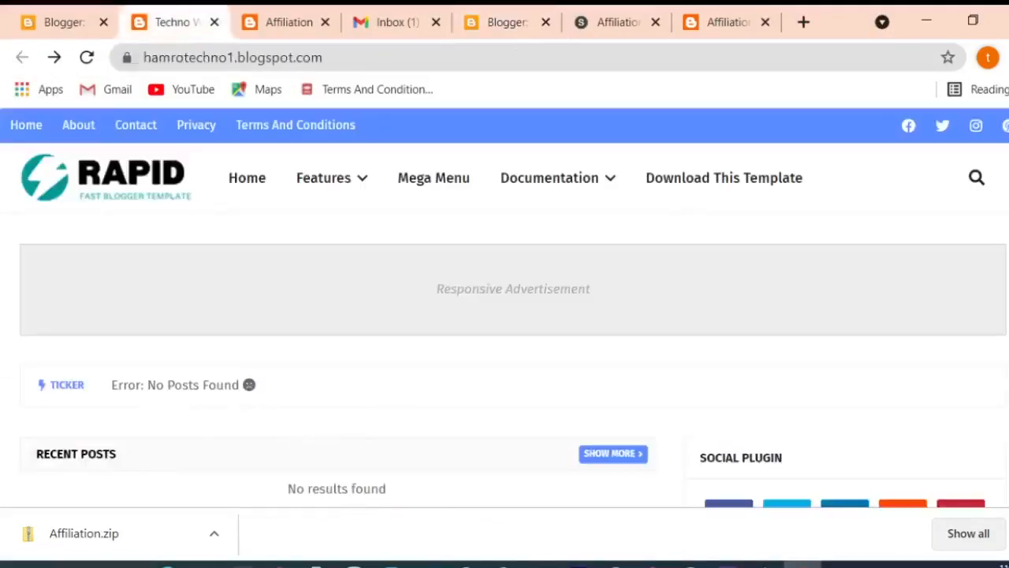
click(87, 56)
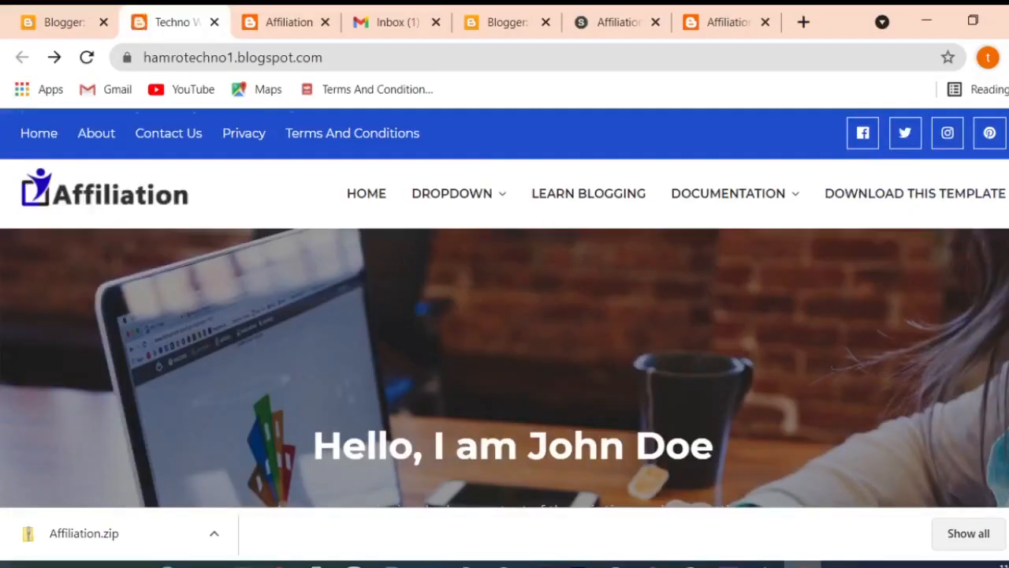
scroll(505, 308, down, 2)
scroll(504, 308, down, 10)
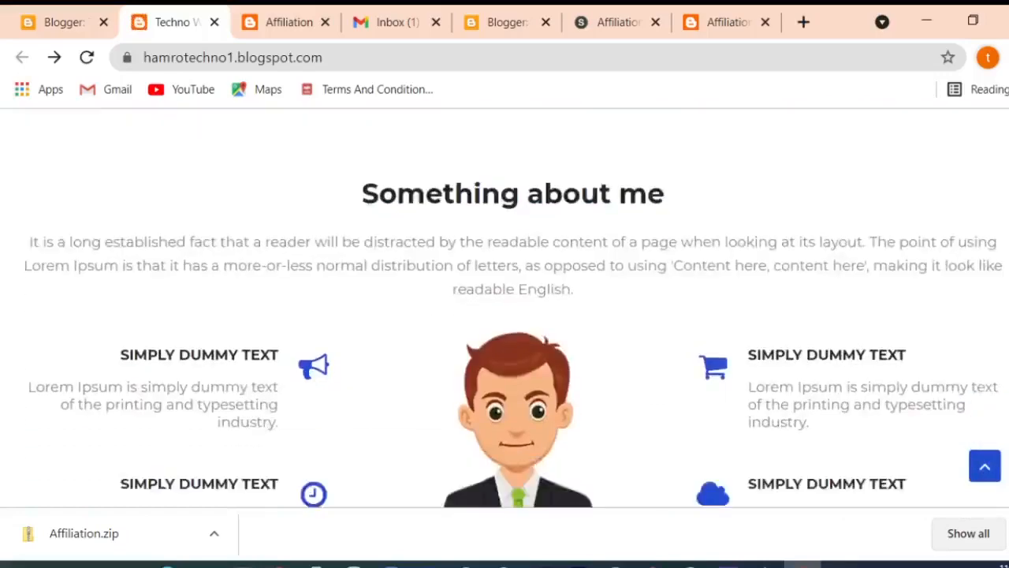
scroll(504, 308, up, 10)
scroll(505, 309, down, 4)
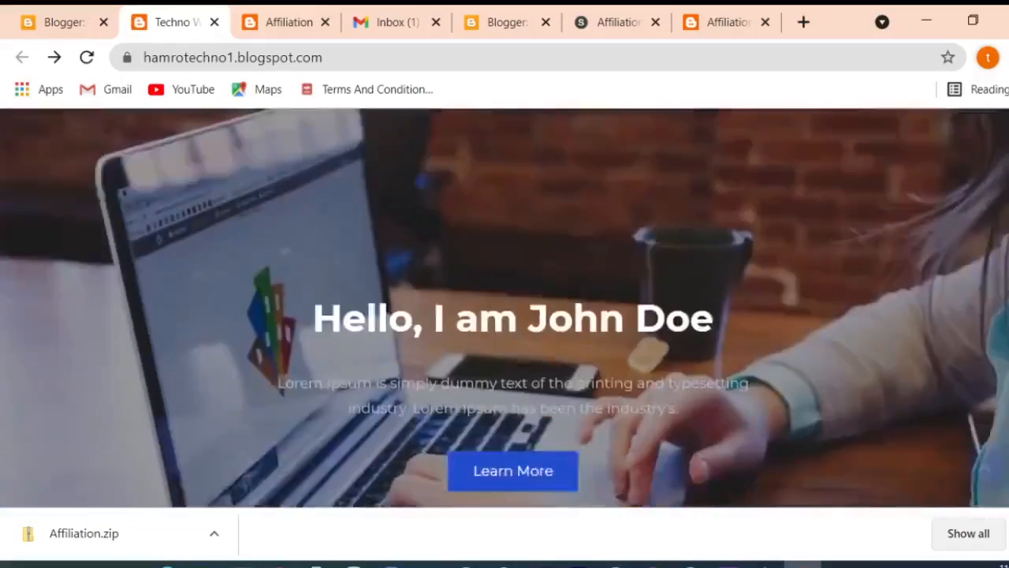
scroll(504, 308, down, 4)
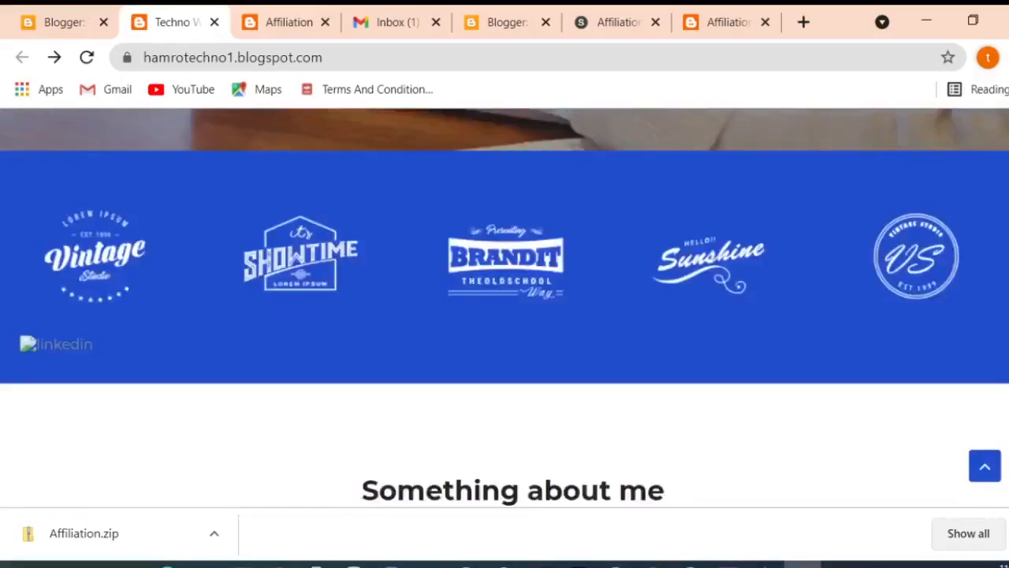
scroll(504, 308, down, 15)
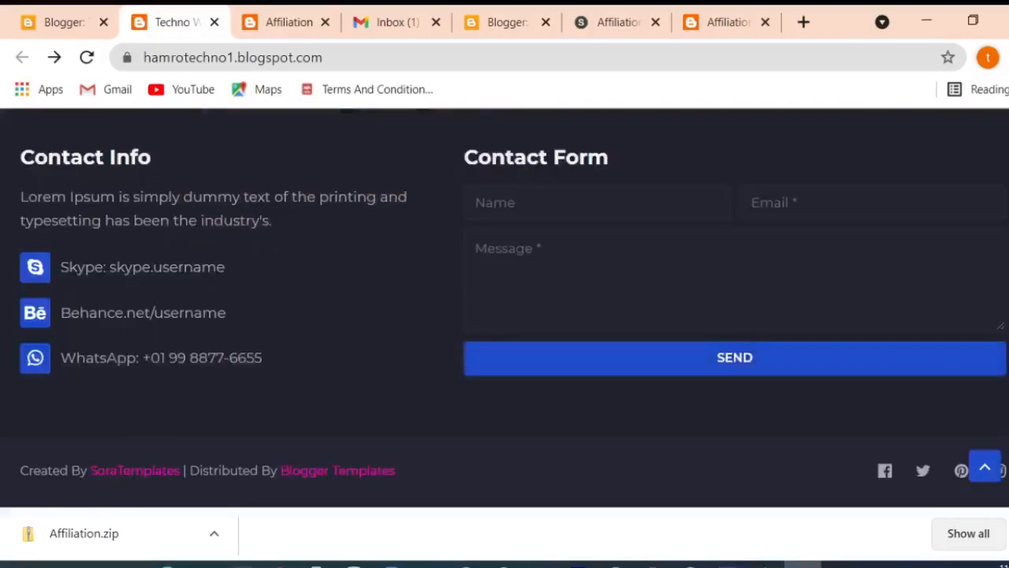
drag(20, 157, 611, 158)
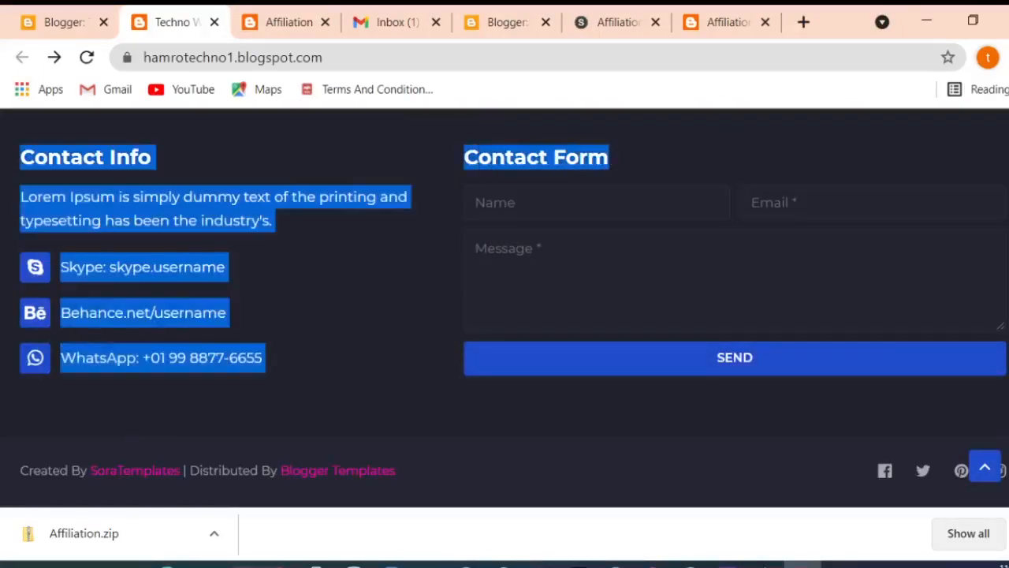
click(612, 158)
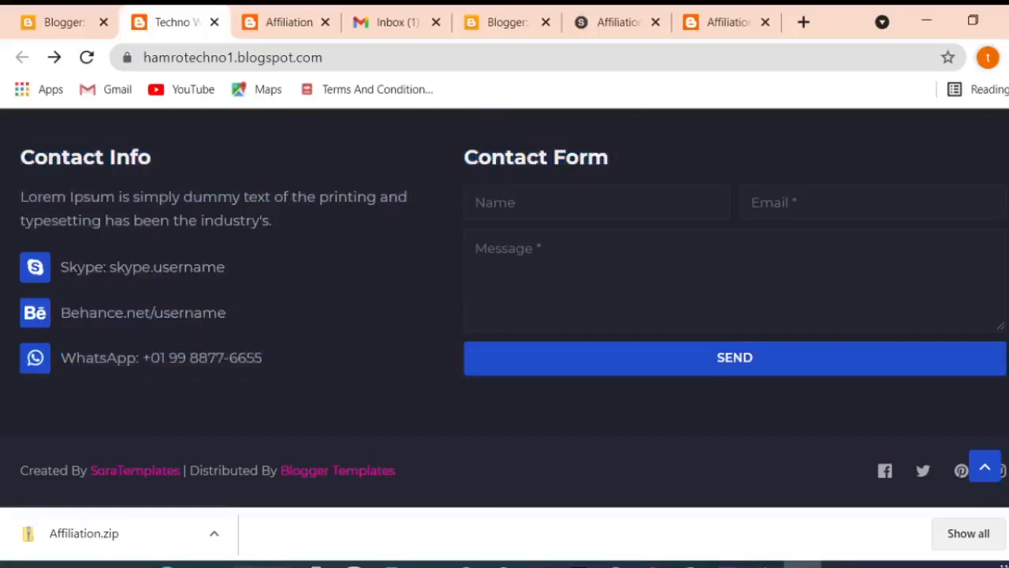
- Fill in the sender's name and e-mail address in the blog's contact form
click(597, 202)
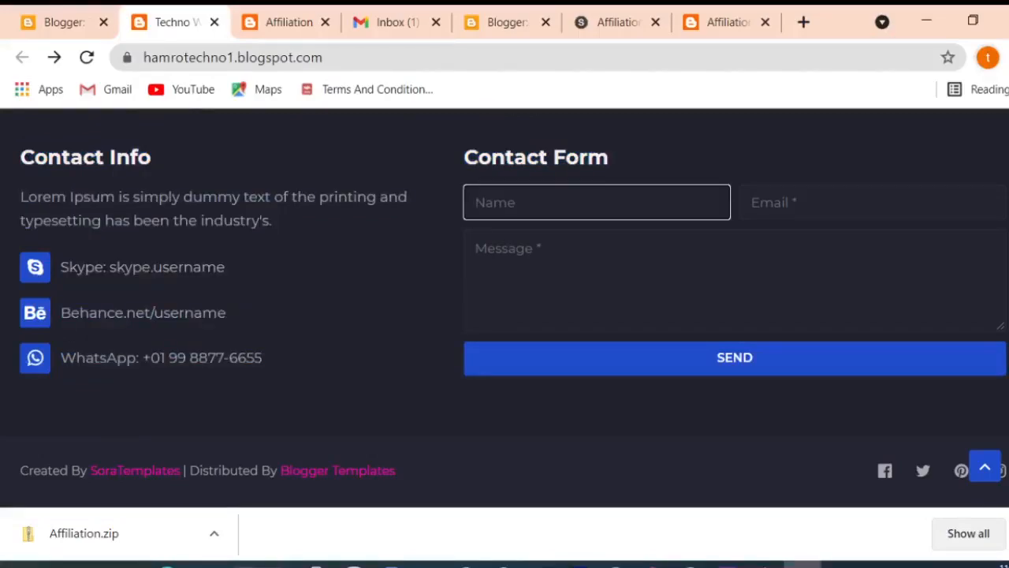
text(adhiswor)
click(874, 202)
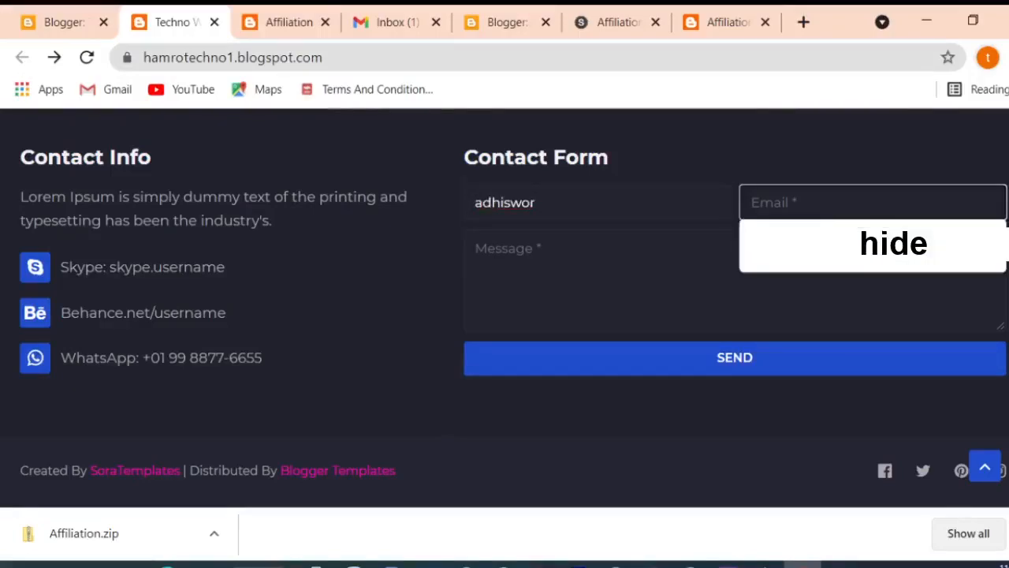
click(599, 276)
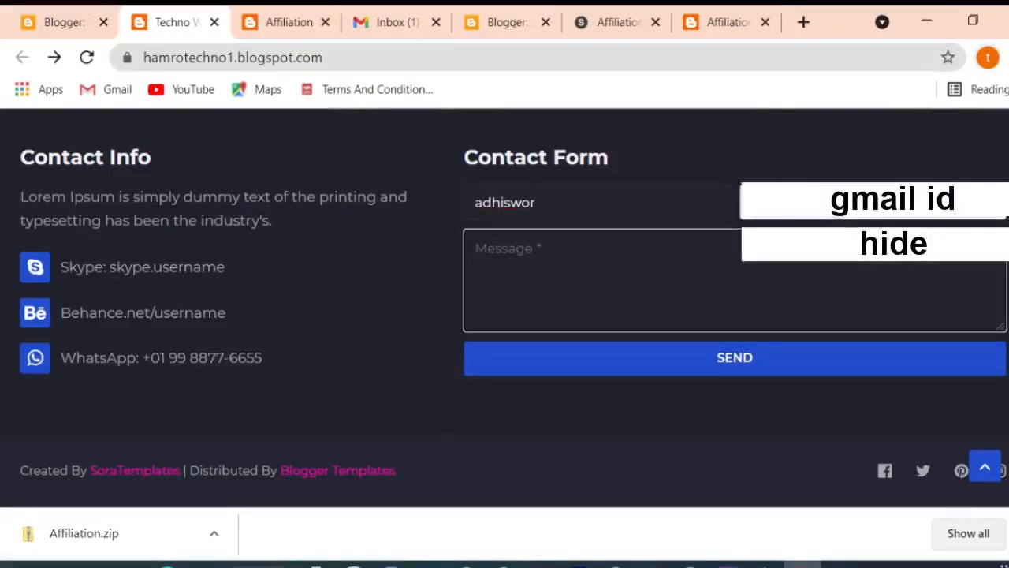
text(namase)
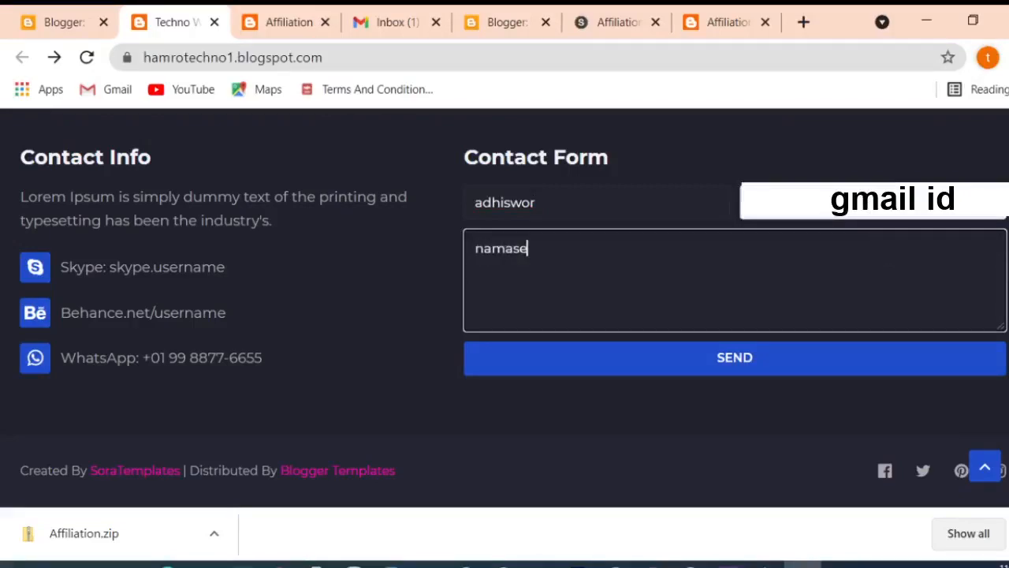
key(BackSpace)
key(BackSpace)
key(BackSpace)
key(BackSpace)
key(BackSpace)
key(BackSpace)
- Enter the message "please subscribe my channel" in the contact form and send it
text(please subscribe my)
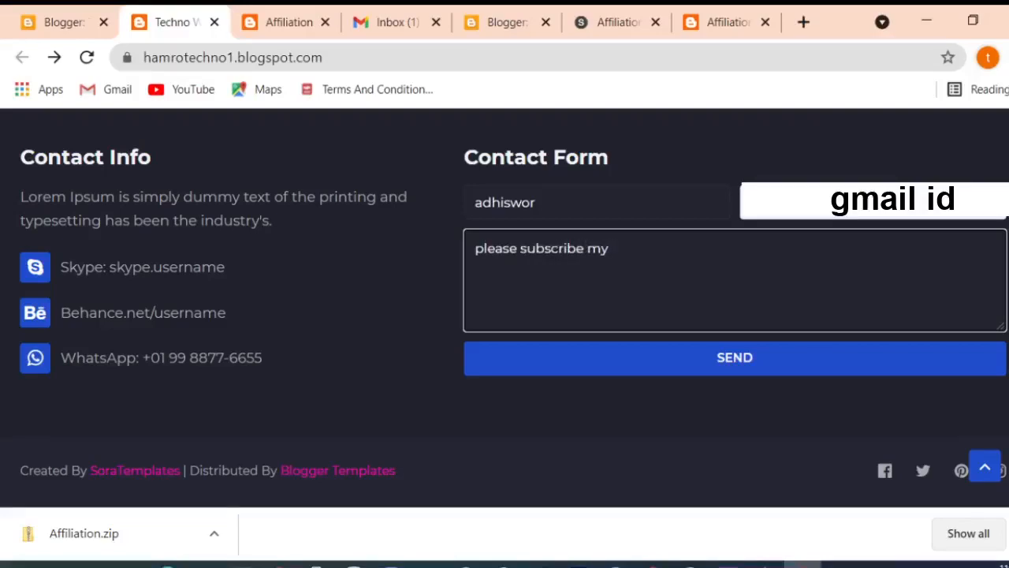
text( channel)
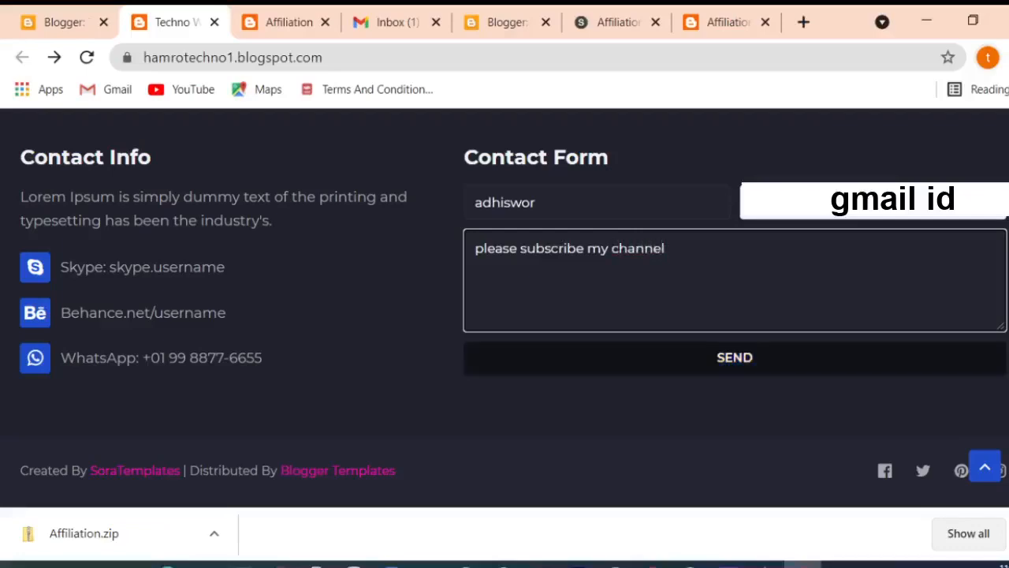
click(735, 358)
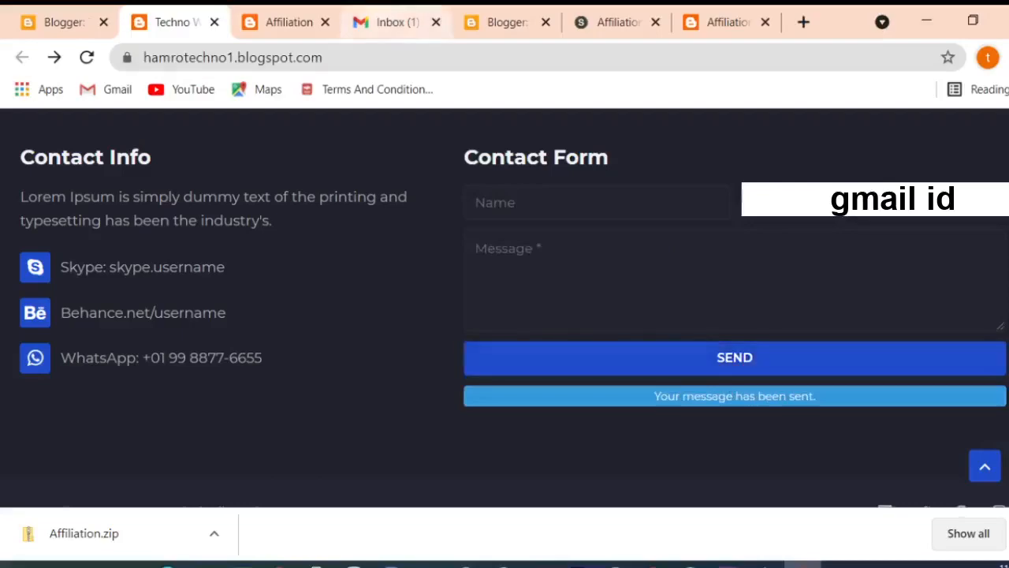
- Reload the Gmail inbox and open the new Blogger Contact Form message from Techno World
click(391, 22)
key(F5)
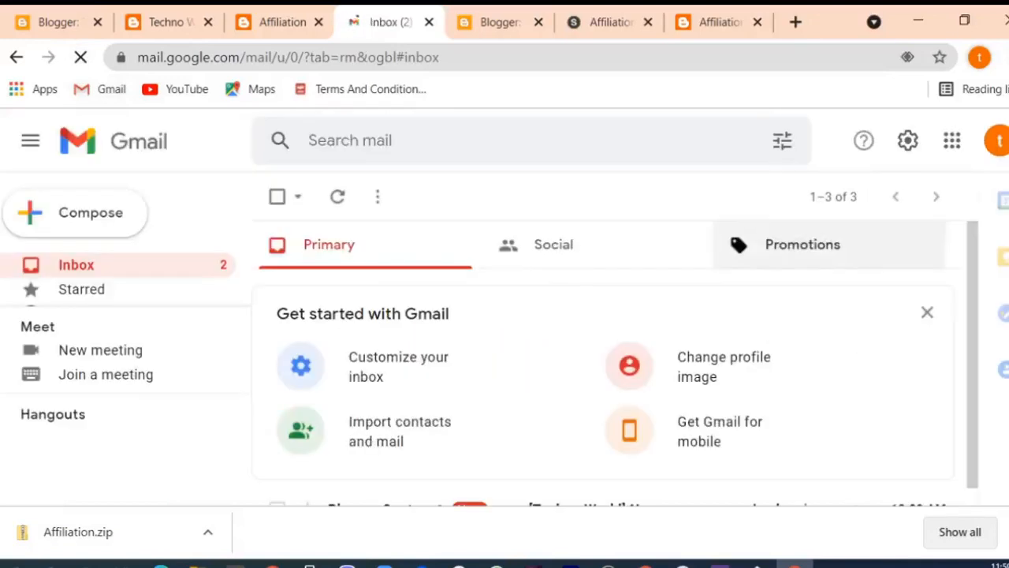
scroll(603, 363, down, 2)
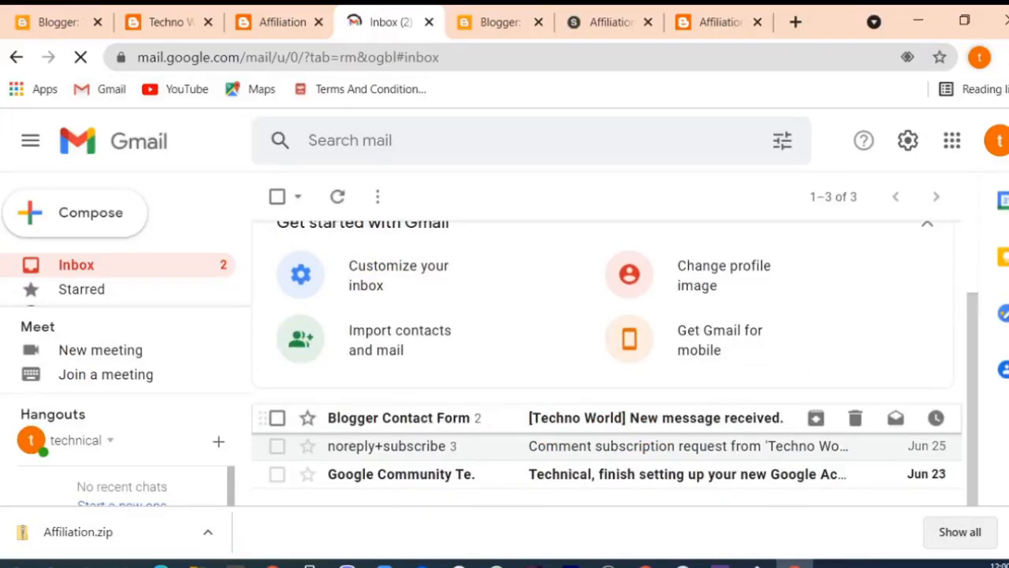
click(655, 418)
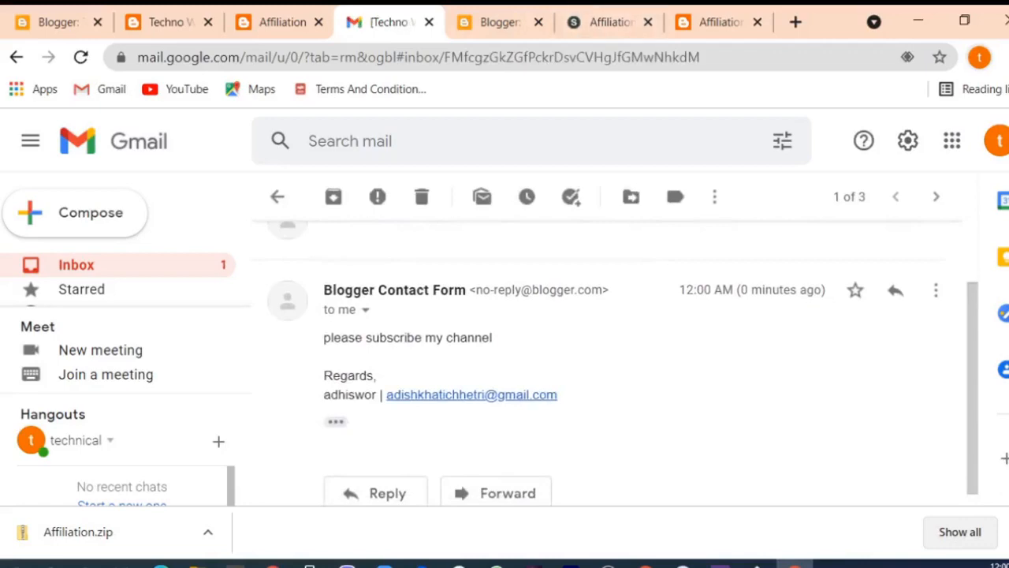
- Read the message text in the received contact form e-mail and return to the live Techno World blog
drag(324, 338, 493, 338)
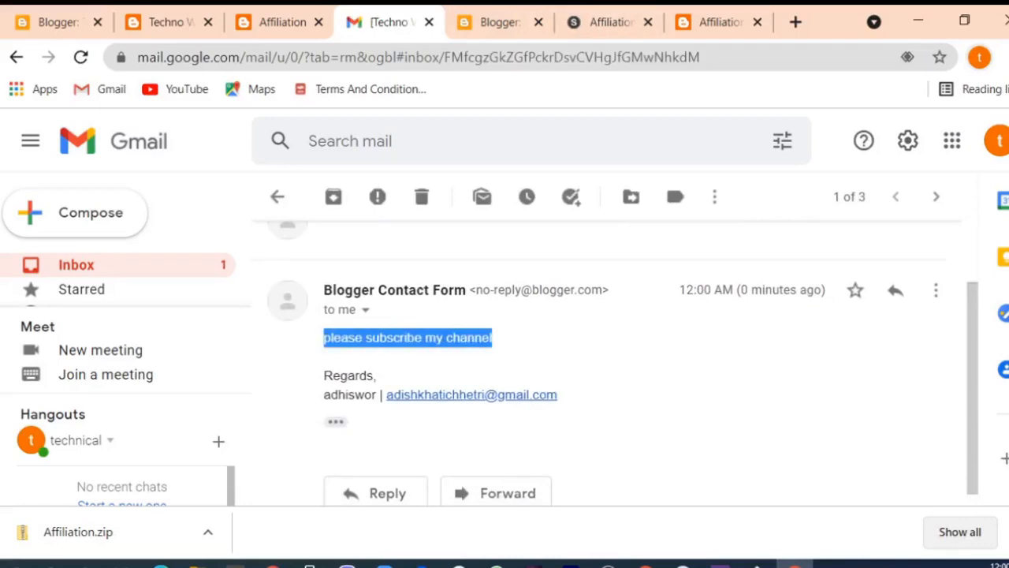
click(278, 22)
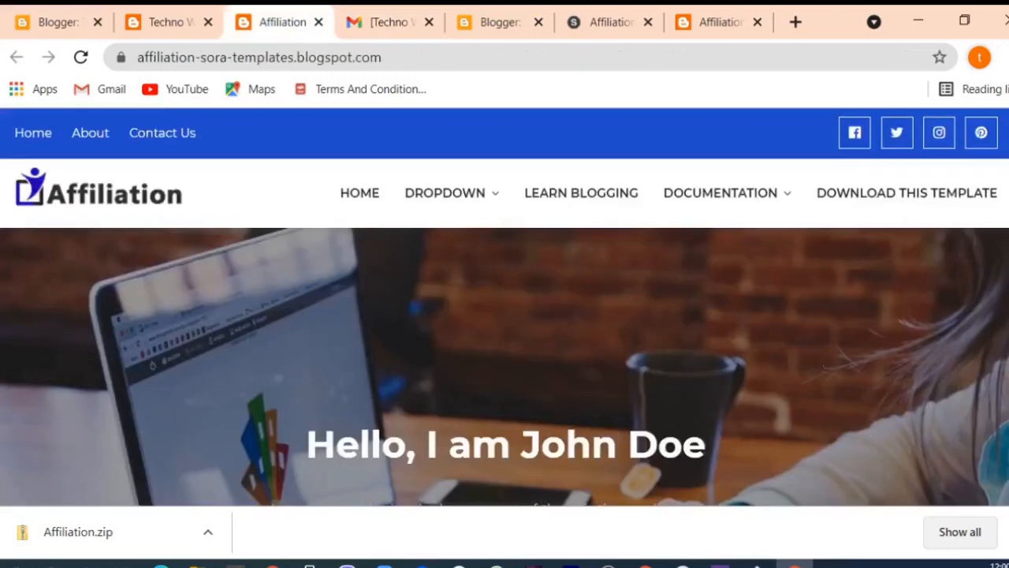
click(166, 22)
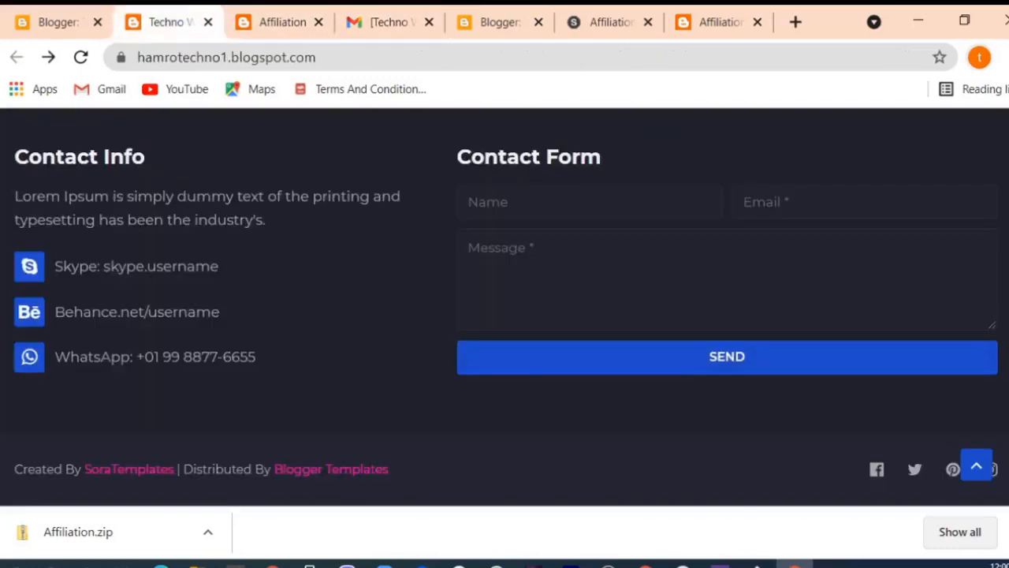
- Examine the Skype, Behance and WhatsApp entries in the blog's Contact Info section
drag(55, 266, 219, 266)
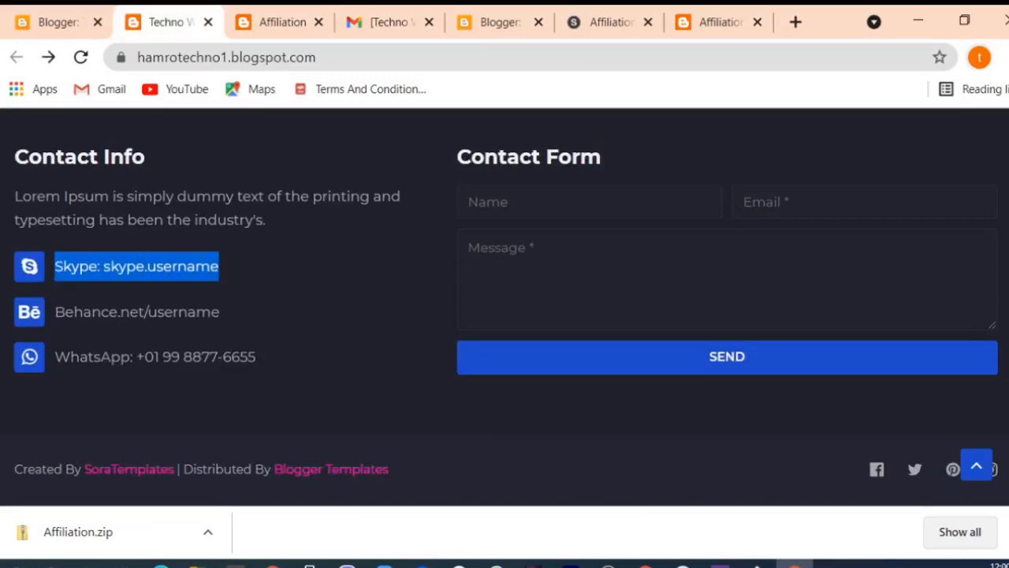
click(221, 268)
drag(54, 357, 256, 356)
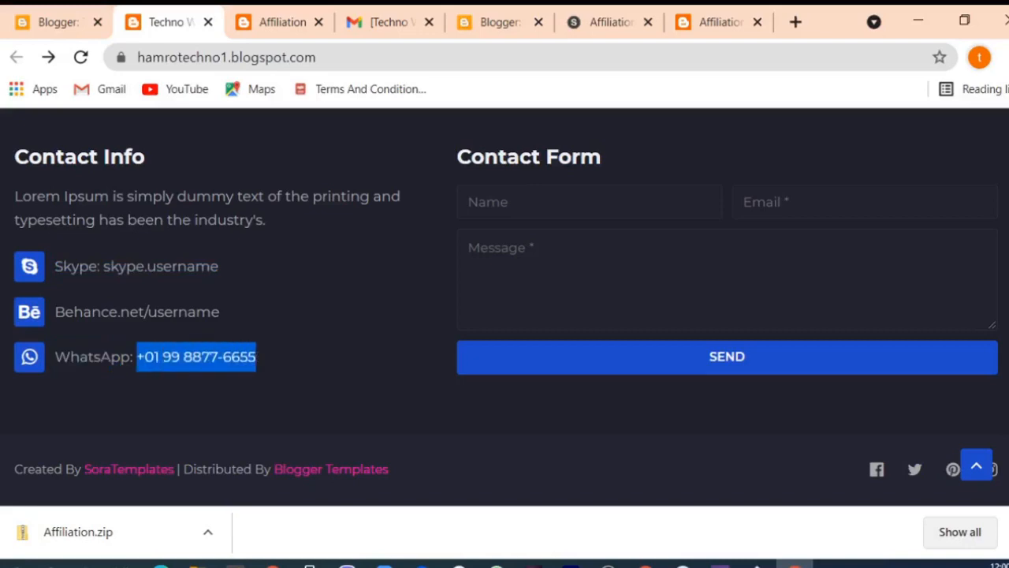
drag(55, 265, 220, 312)
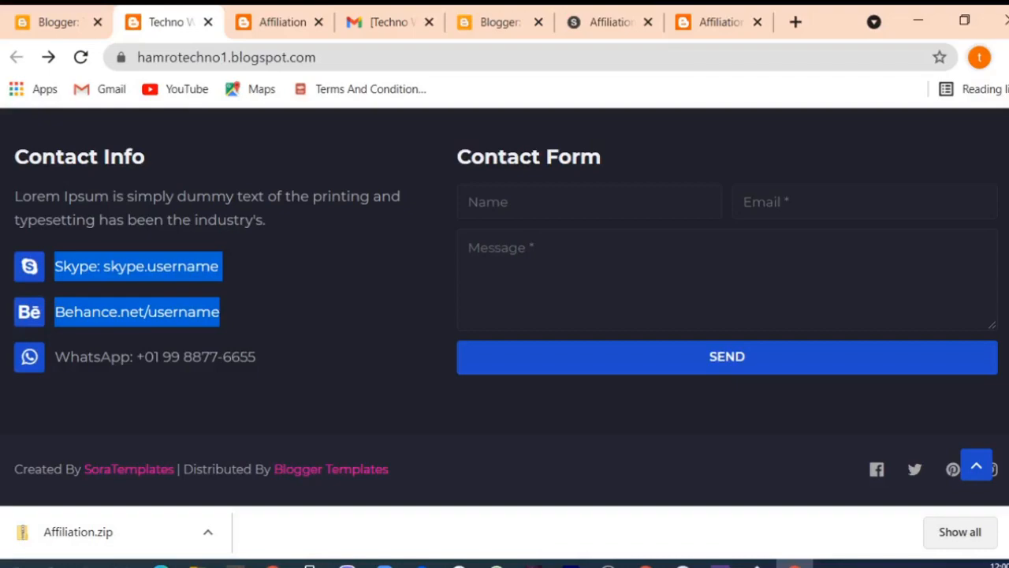
- Return to the top of the live blog and test where the header's Facebook link leads
click(976, 465)
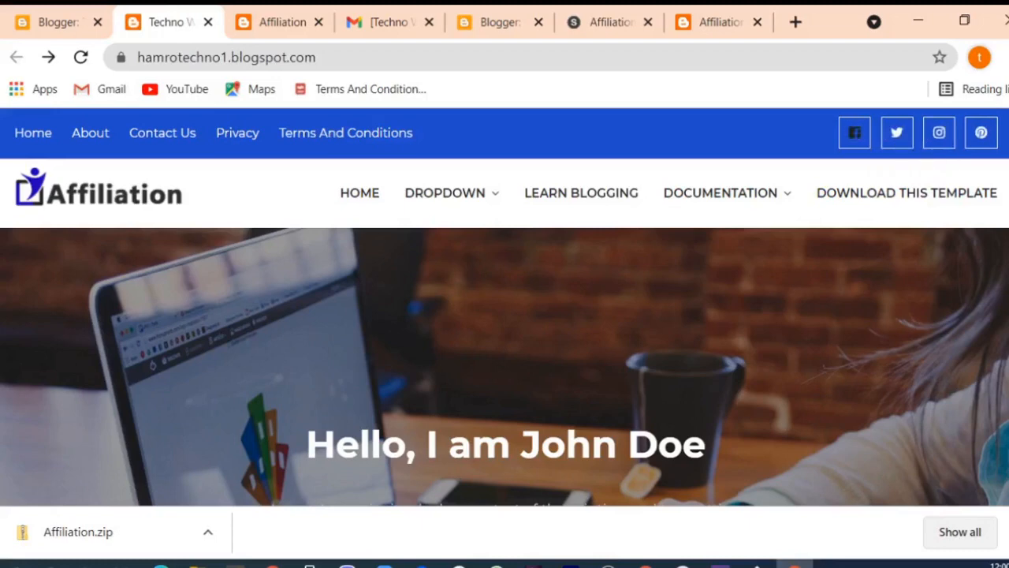
click(855, 132)
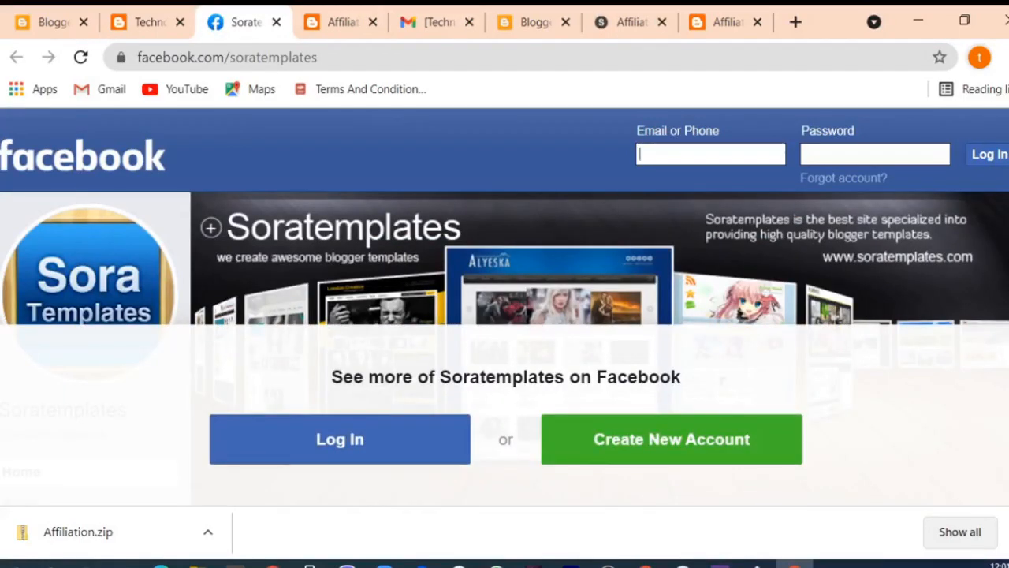
click(146, 22)
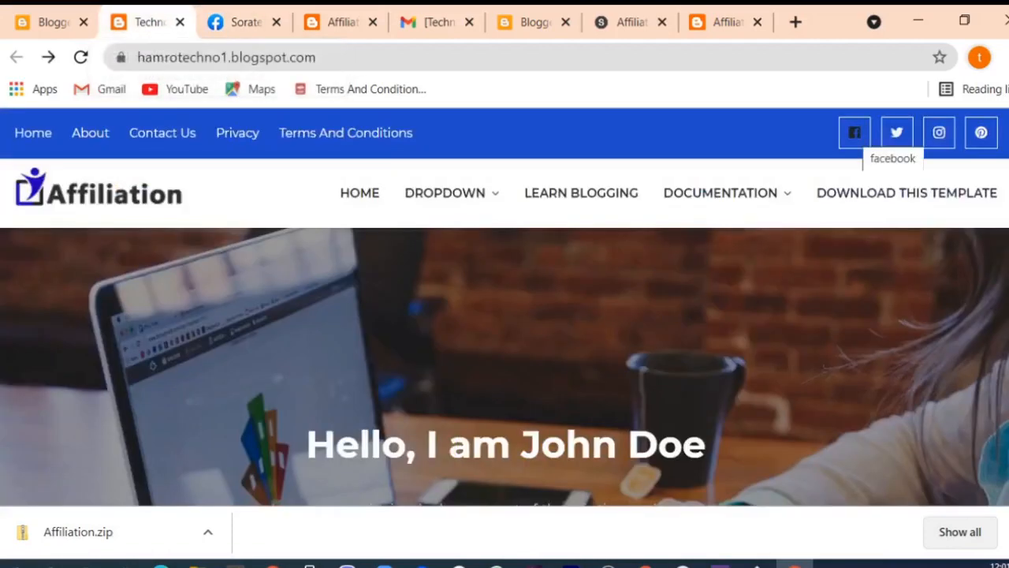
click(646, 565)
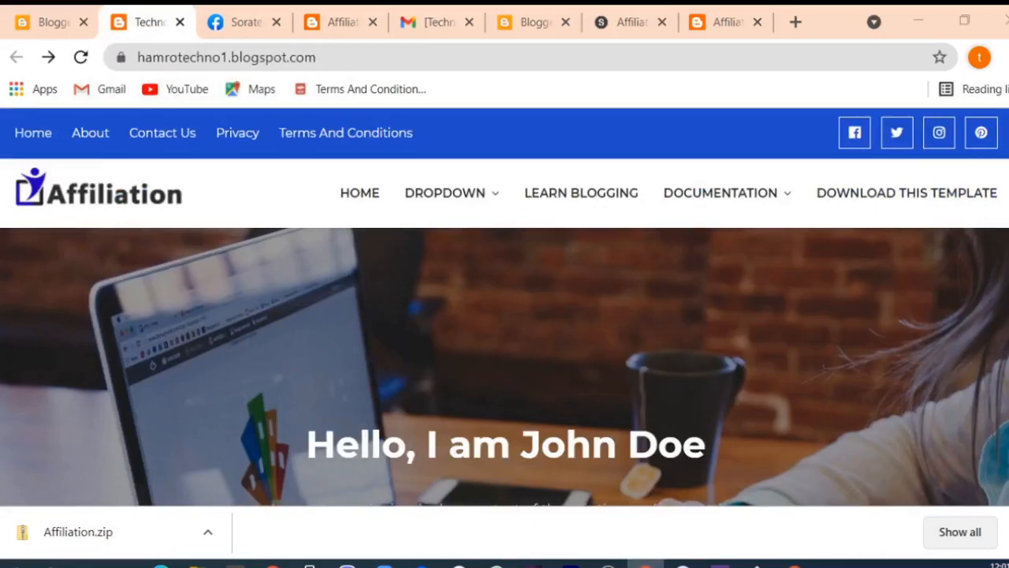
click(795, 564)
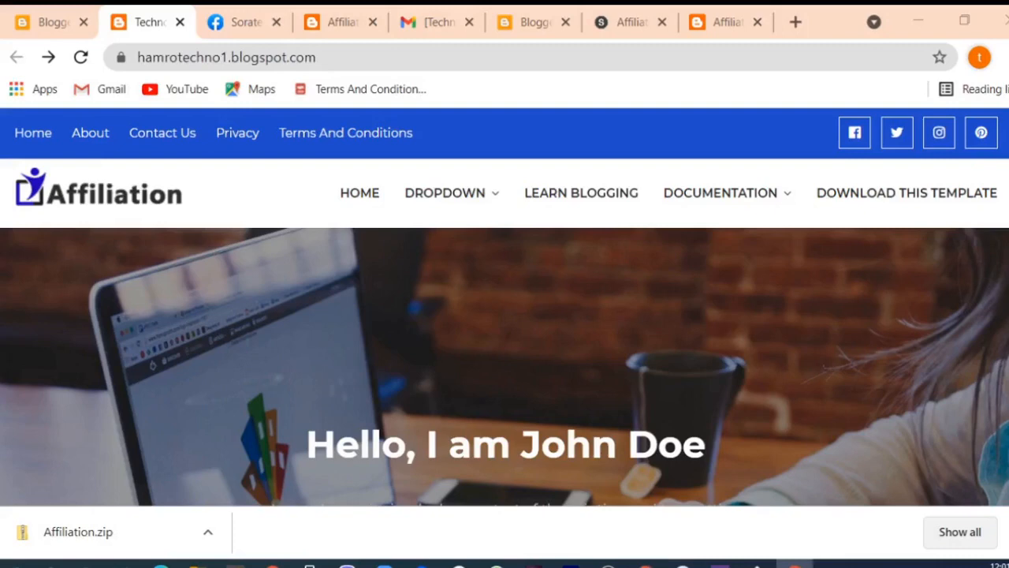
- Open the Layout page of the Techno World blog in Blogger and find the header gadgets
click(47, 22)
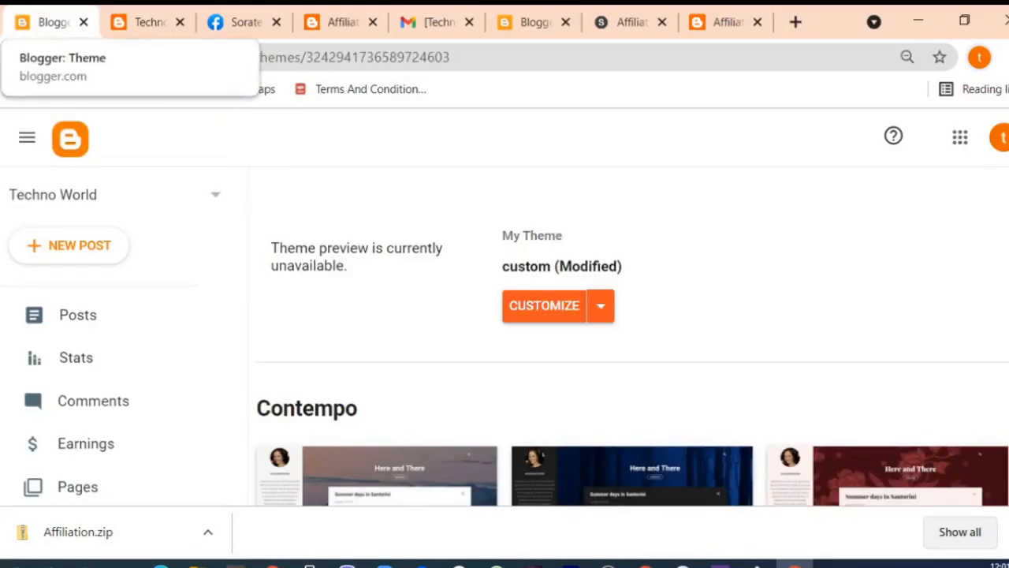
scroll(119, 340, down, 3)
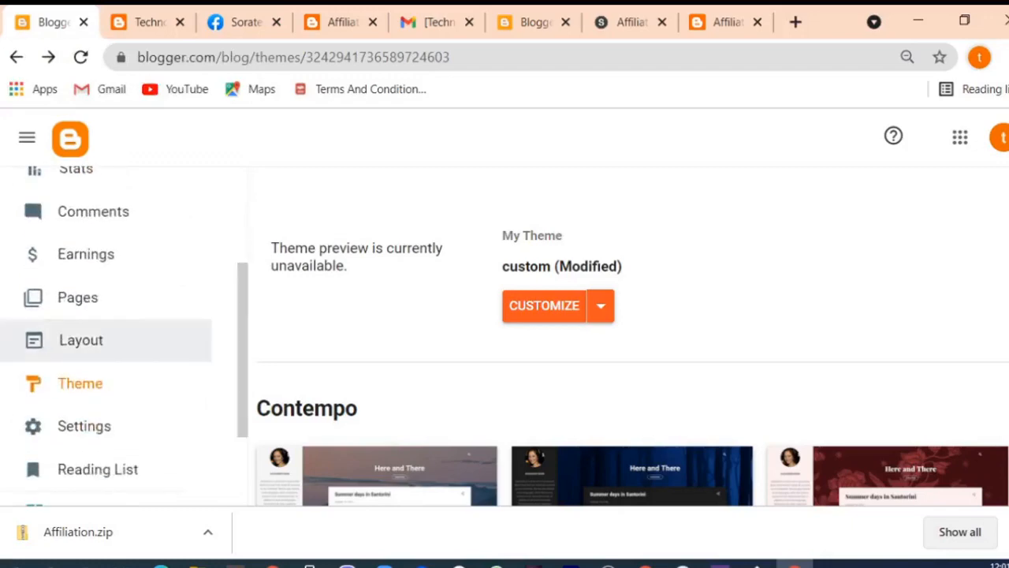
click(71, 338)
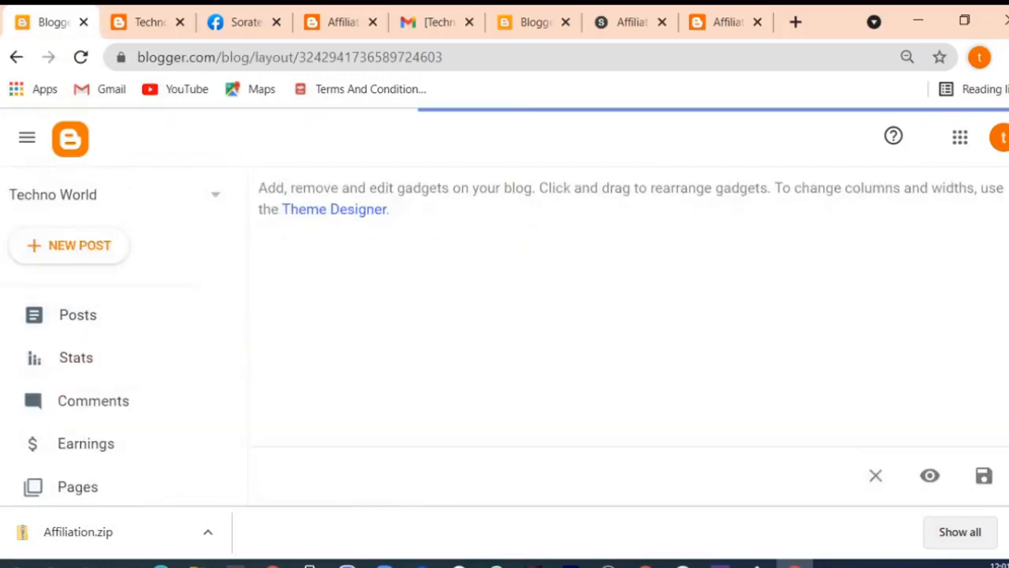
scroll(615, 339, down, 3)
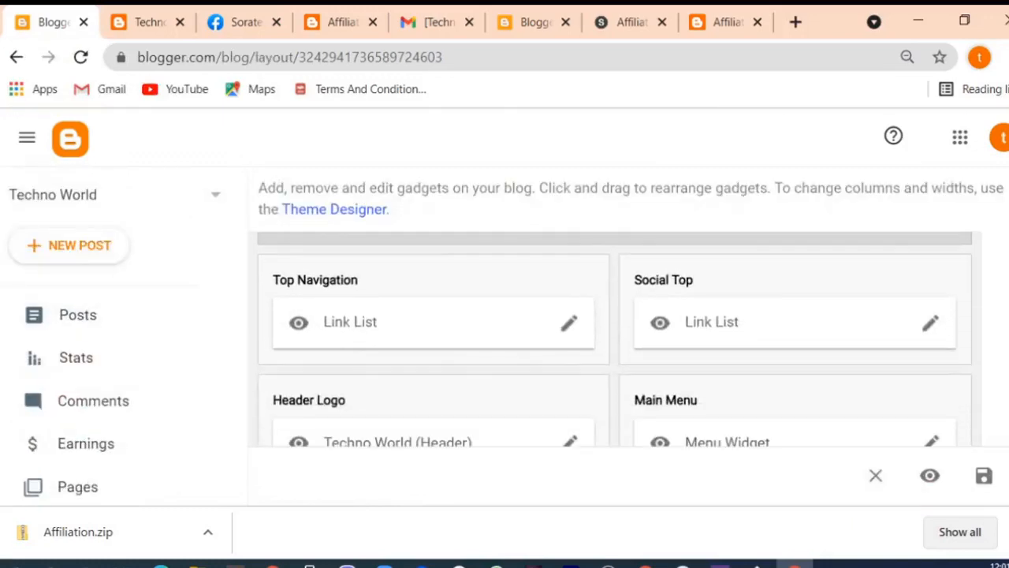
- Open the Social Top link list and set its number of items to show to 2
click(570, 323)
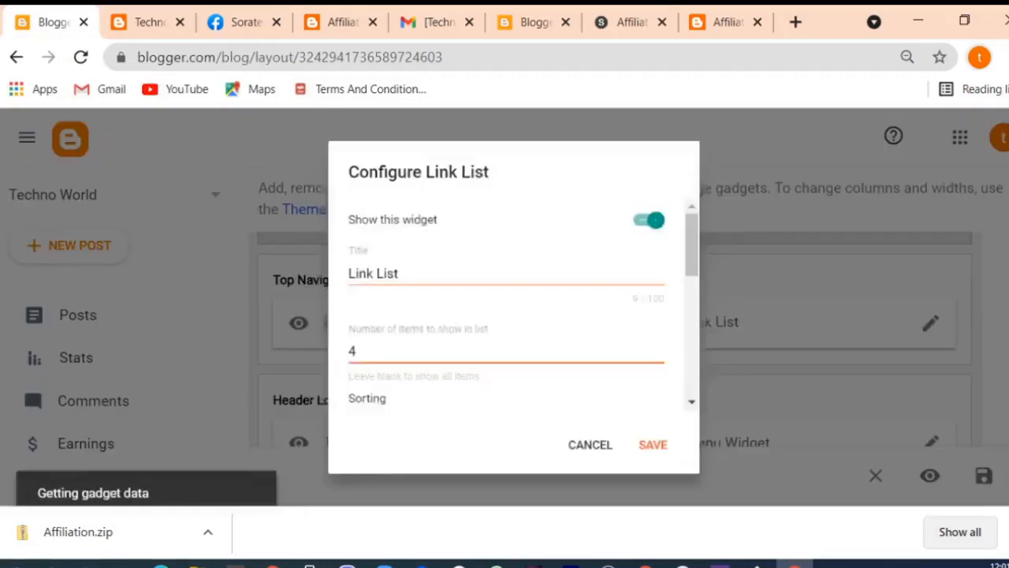
scroll(512, 303, down, 3)
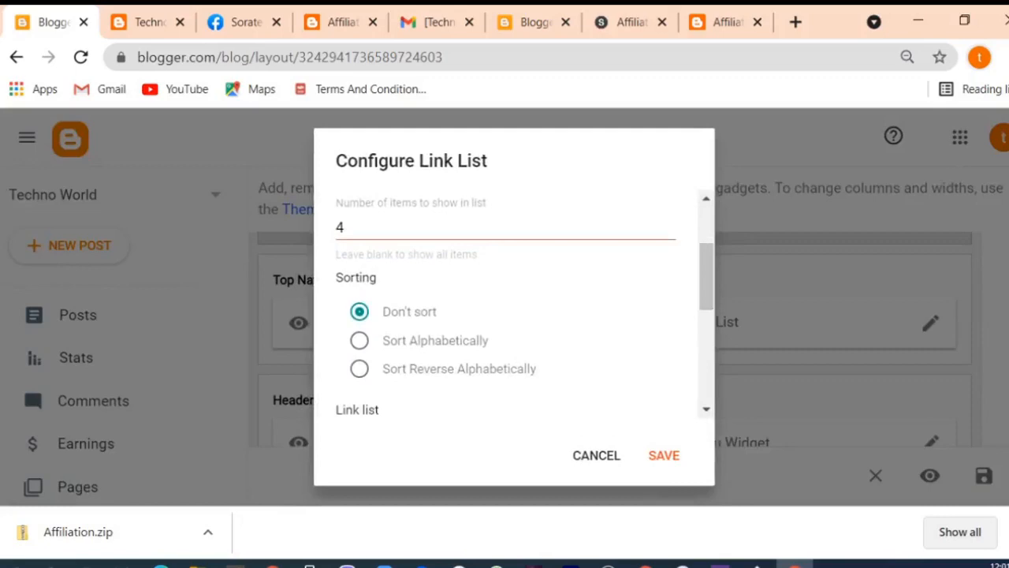
click(146, 22)
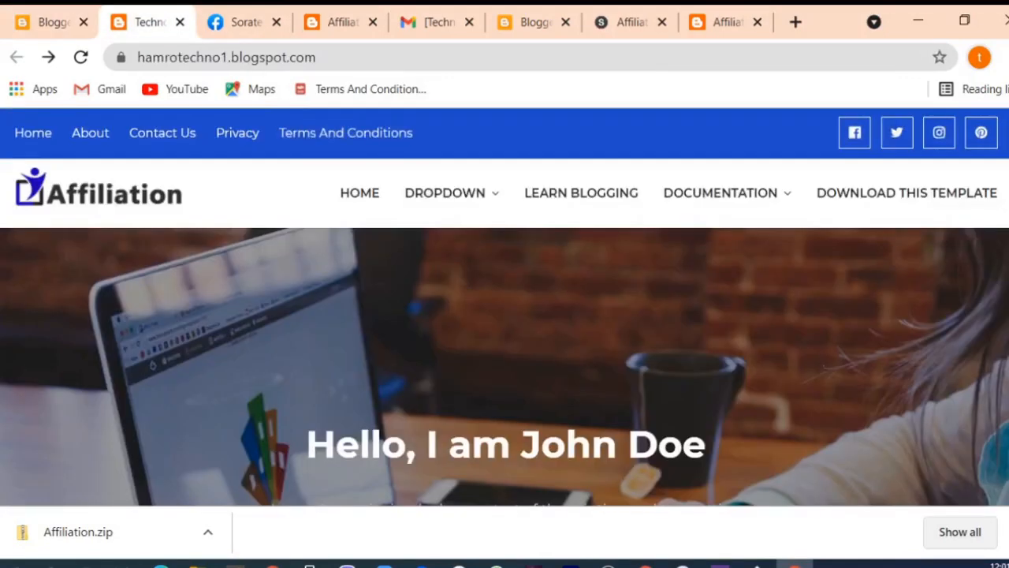
click(52, 22)
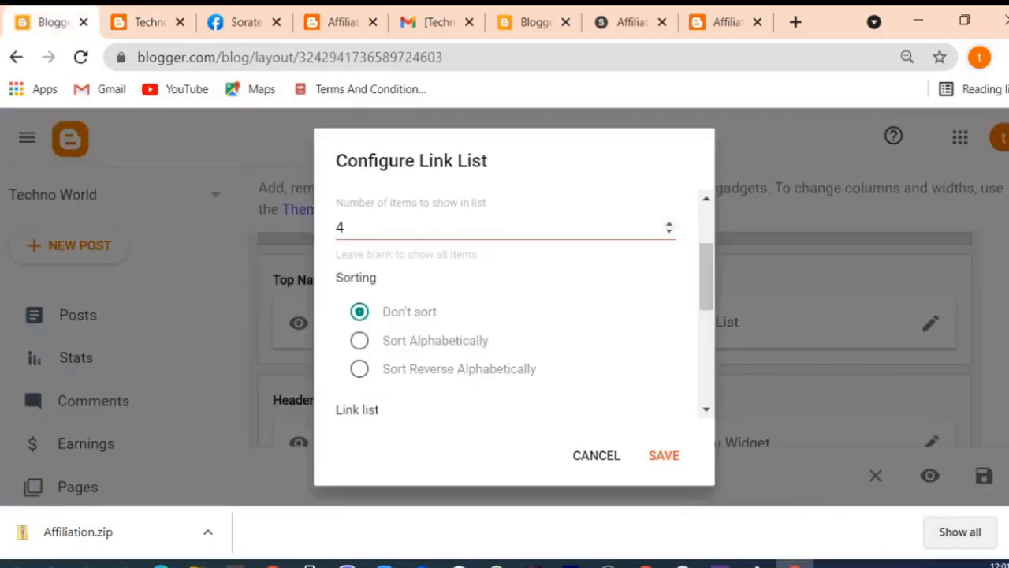
double_click(669, 232)
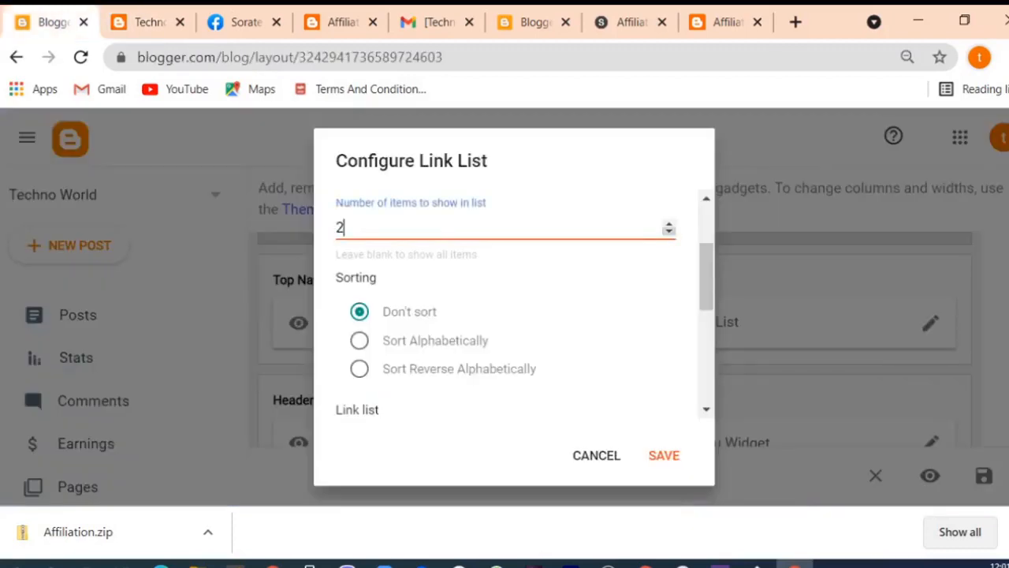
- Delete the twitter, instagram and pinterest items from the Social Top link list
scroll(513, 307, down, 5)
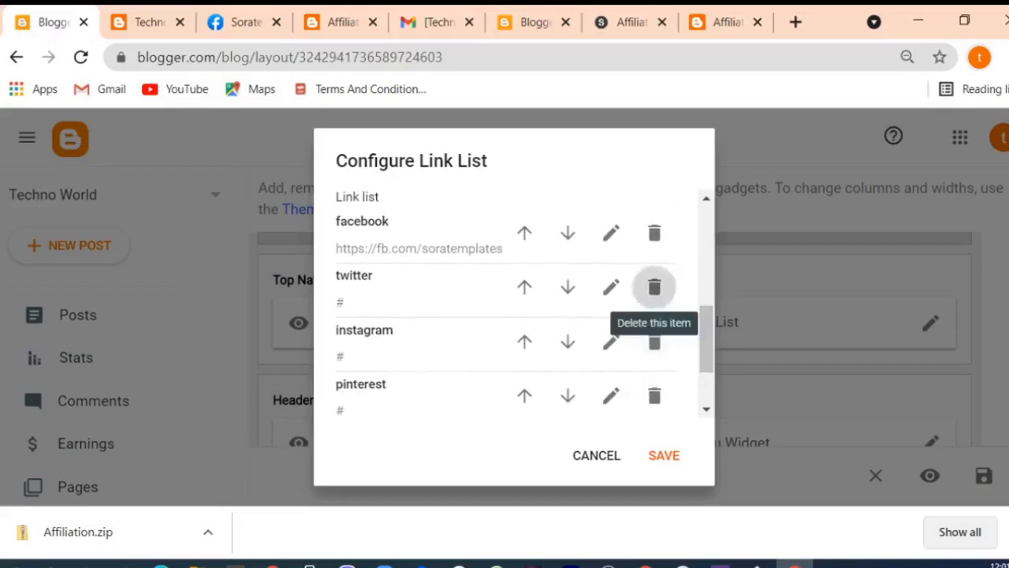
click(654, 287)
click(654, 293)
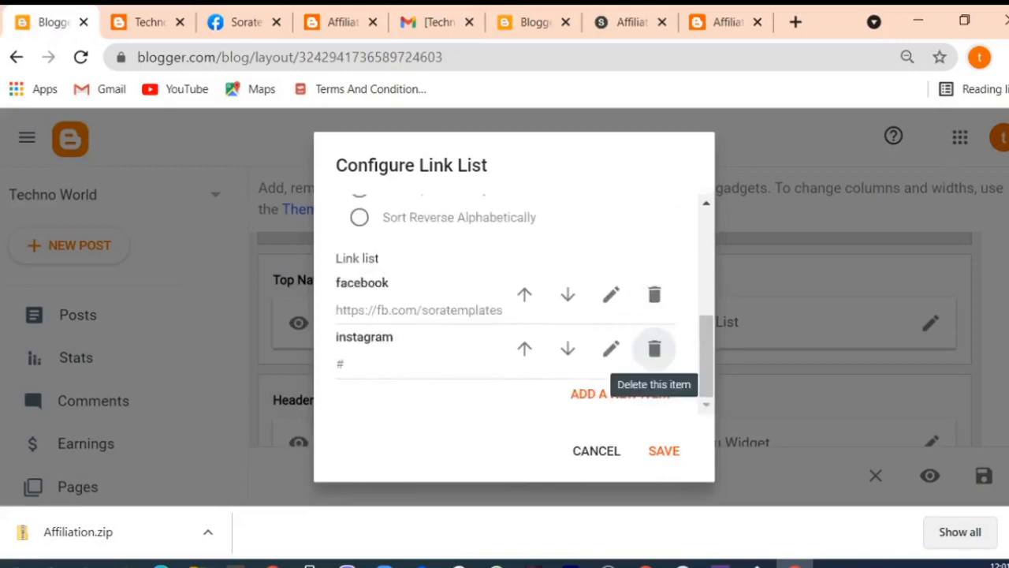
click(654, 348)
- Replace the facebook item's site URL with the TechnoTips Facebook page address and save the widget
click(611, 347)
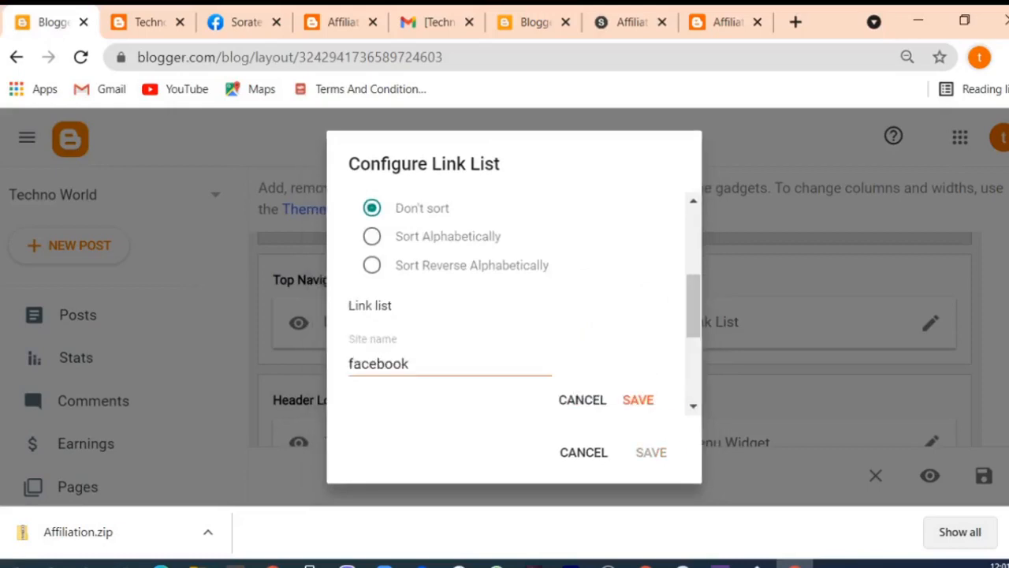
key(Tab)
key(ctrl+a)
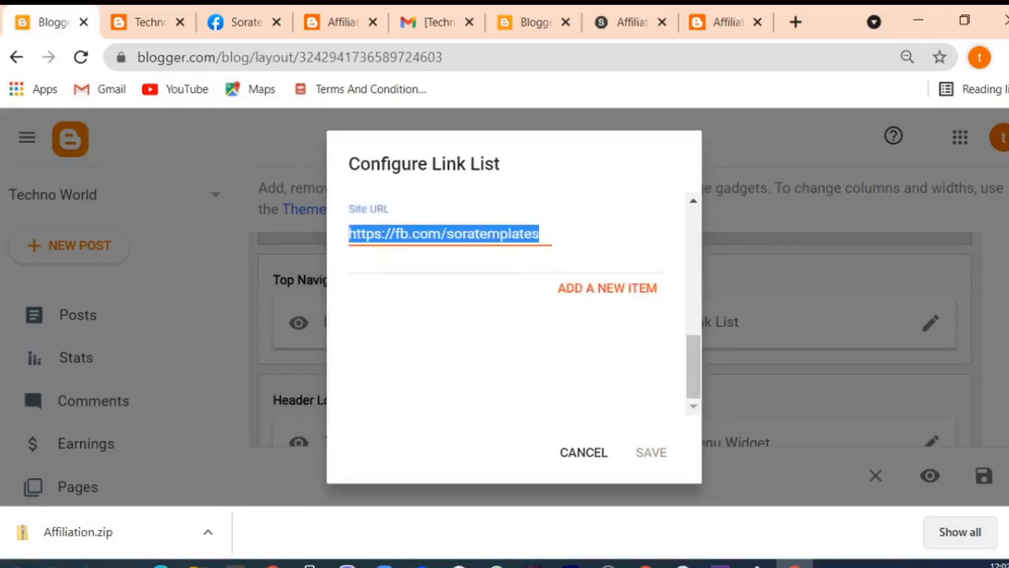
text(https://www.facebook.com/adhiswor)
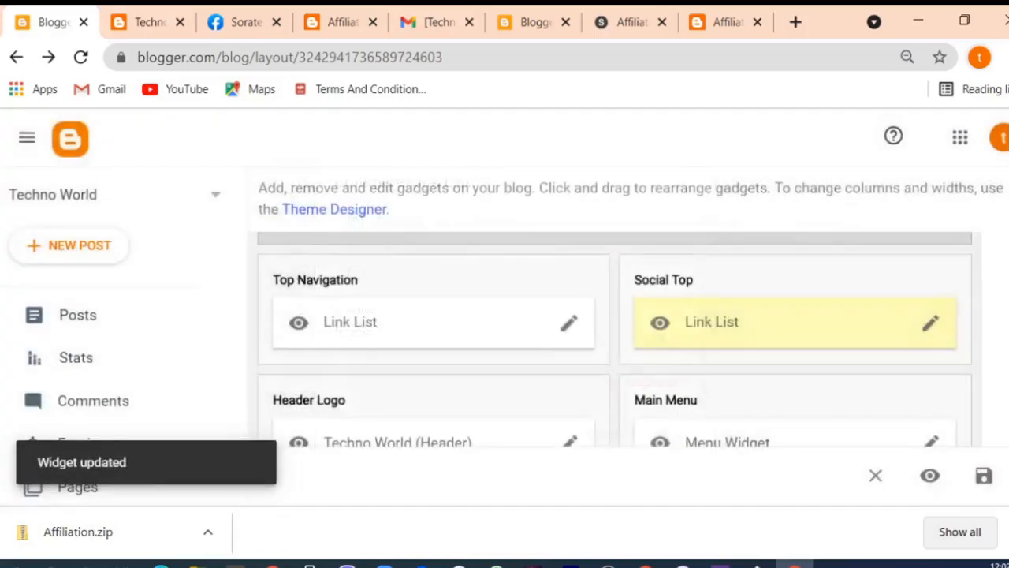
- Reload the live blog, check the page opened by the header's Facebook link, and return to the blog
click(148, 22)
click(80, 58)
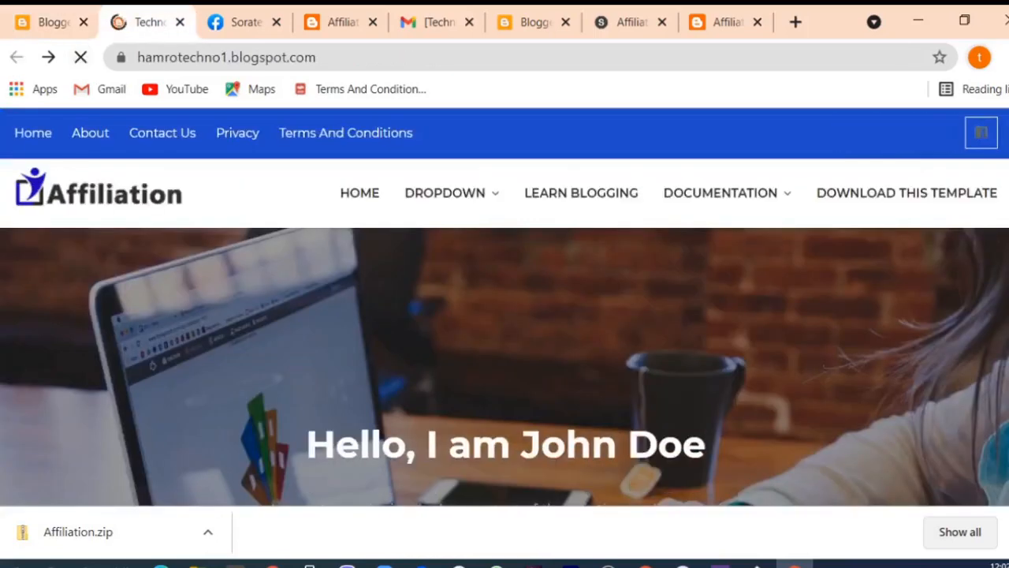
click(981, 133)
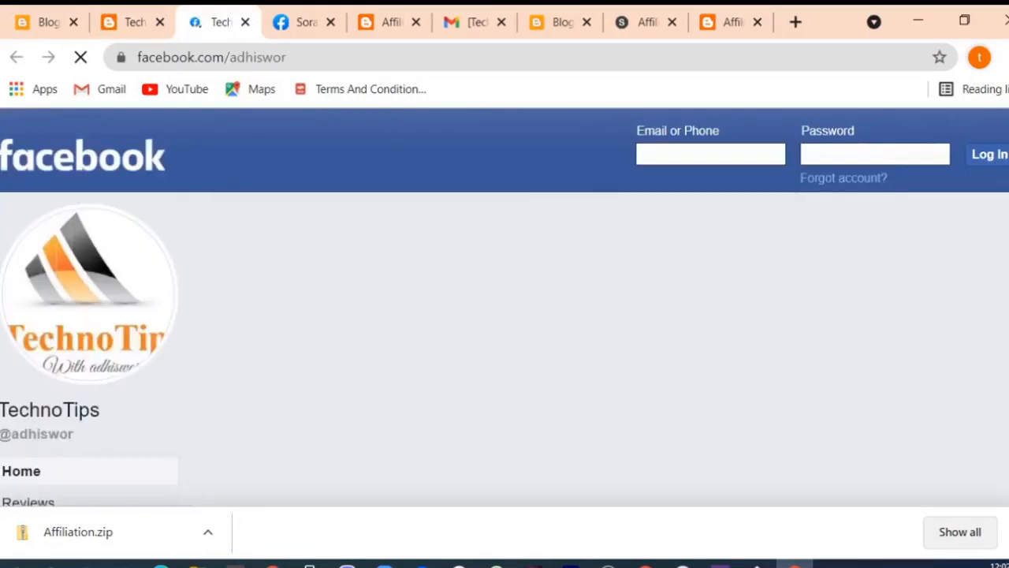
scroll(505, 316, down, 1)
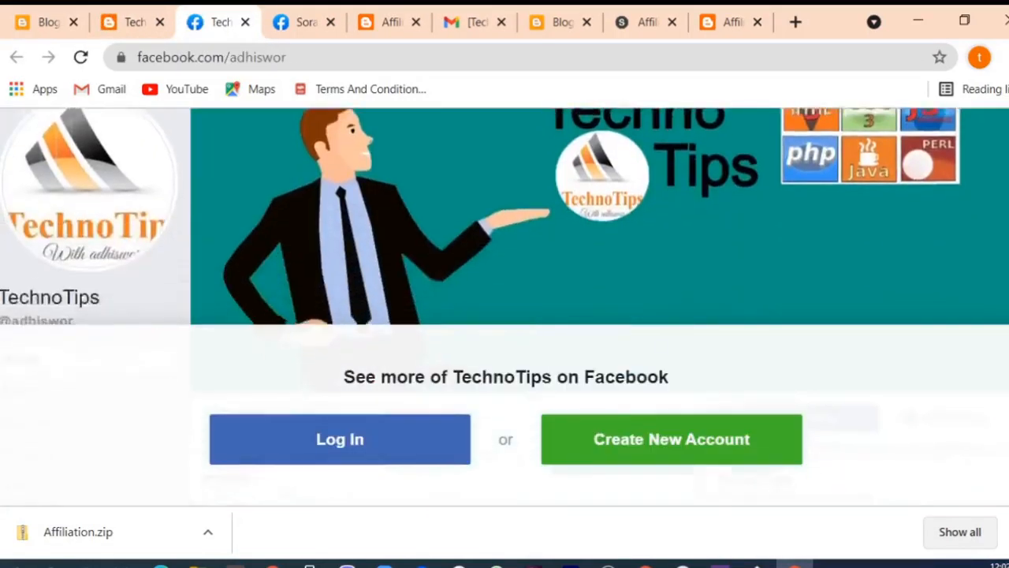
scroll(504, 315, up, 1)
scroll(504, 315, down, 2)
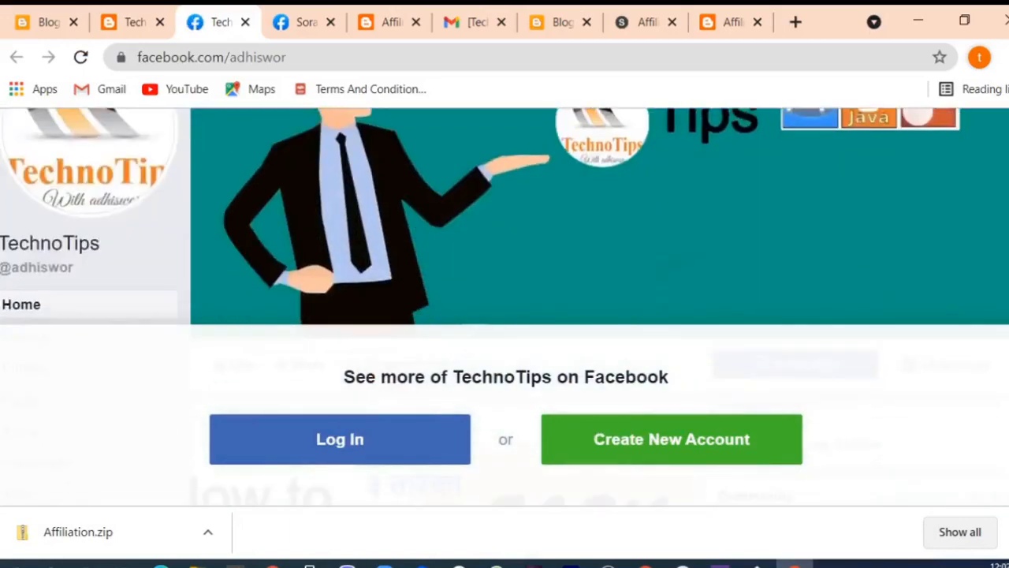
scroll(505, 316, up, 2)
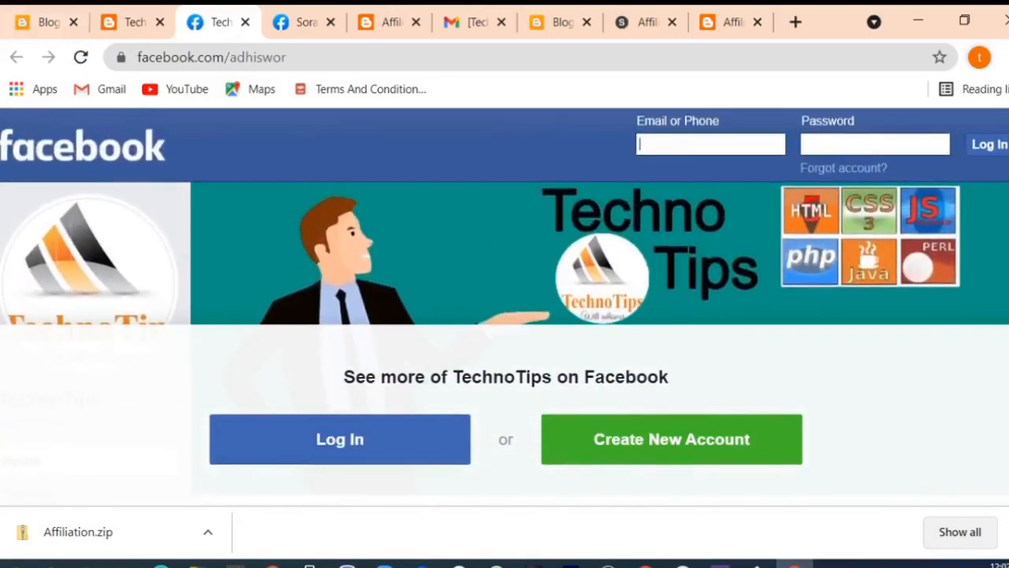
click(131, 22)
mouse_move(450, 192)
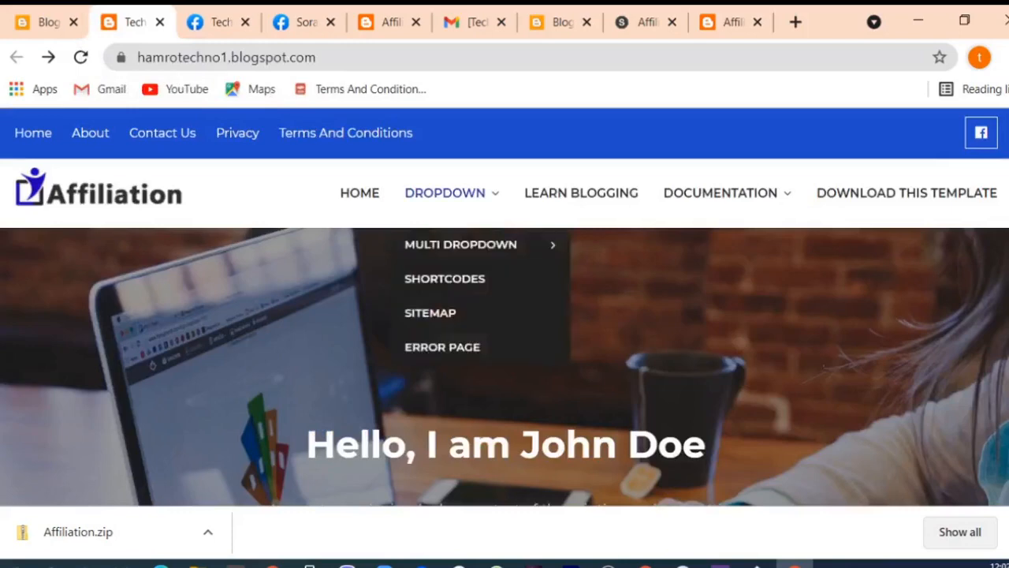
click(48, 22)
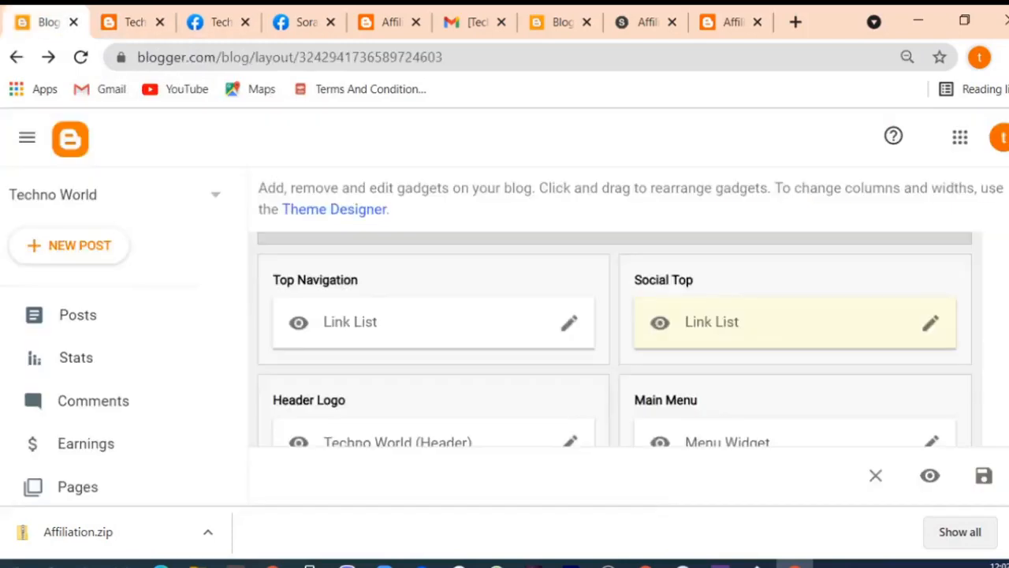
scroll(931, 315, down, 1)
click(930, 293)
scroll(513, 303, down, 5)
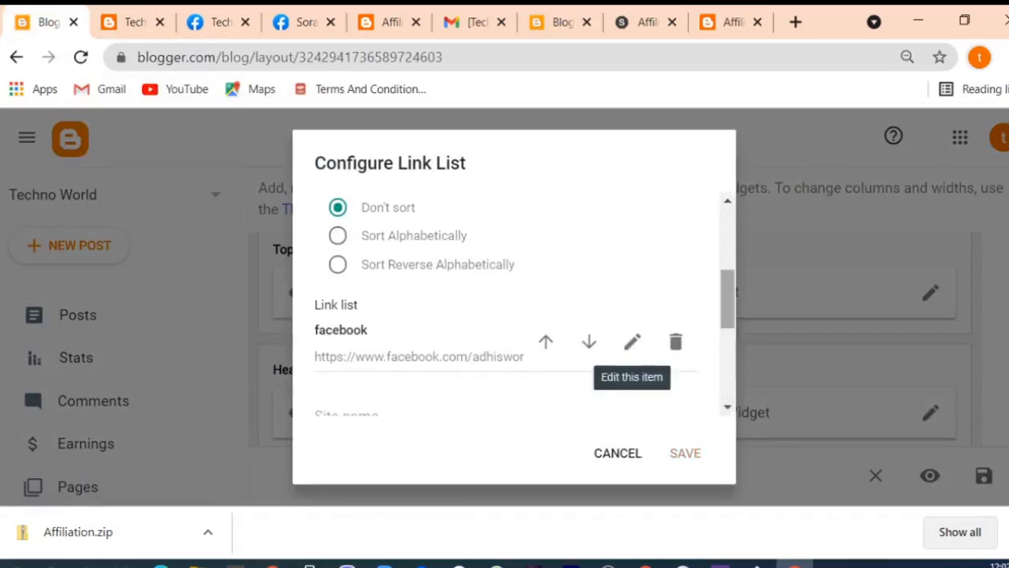
scroll(633, 340, down, 2)
click(450, 280)
text(youtube)
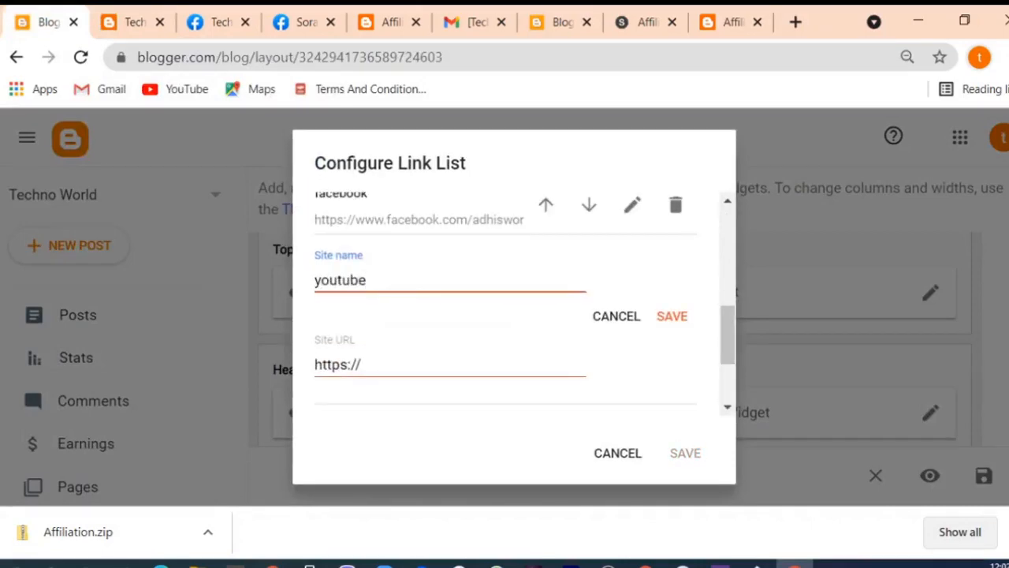
key(Tab)
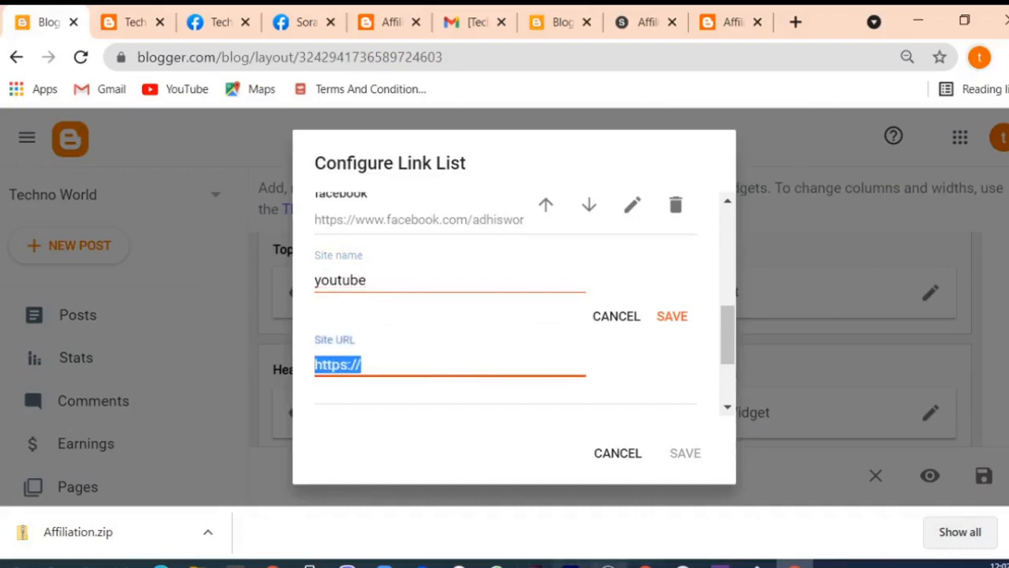
click(645, 563)
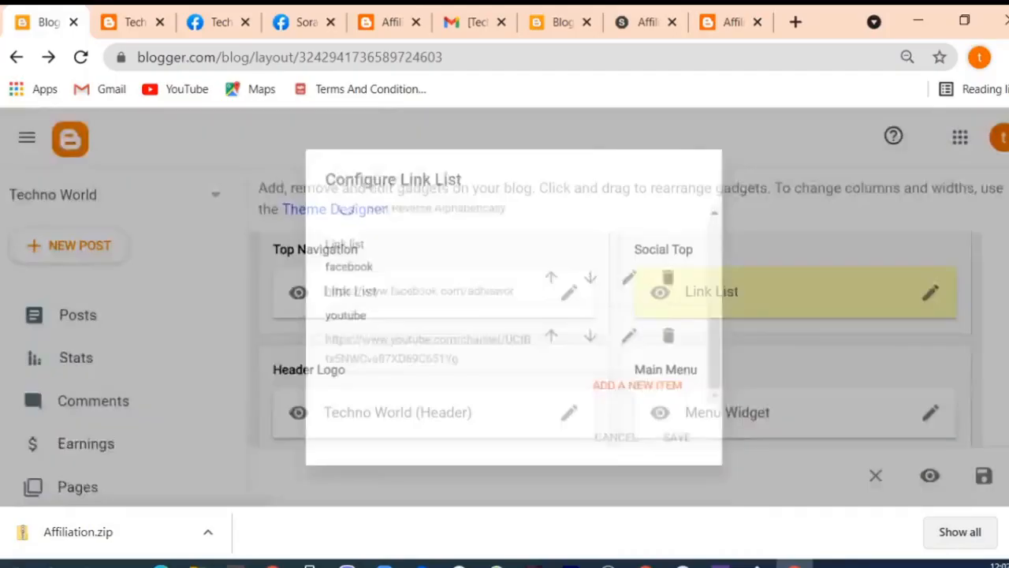
- Reload the live blog, check the channel page opened by the header's YouTube link, and close that page
key(ctrl+Tab)
key(F5)
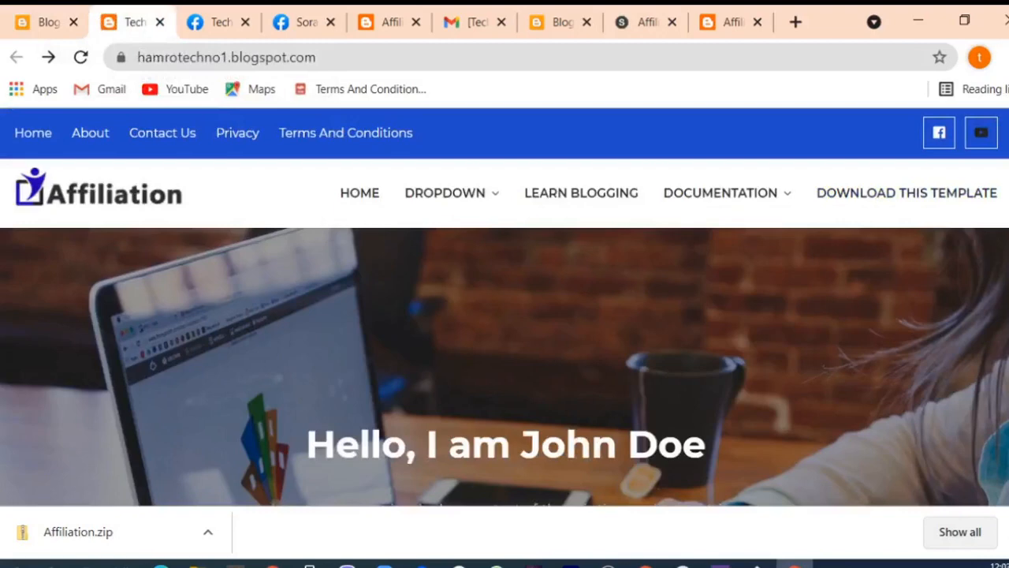
click(981, 132)
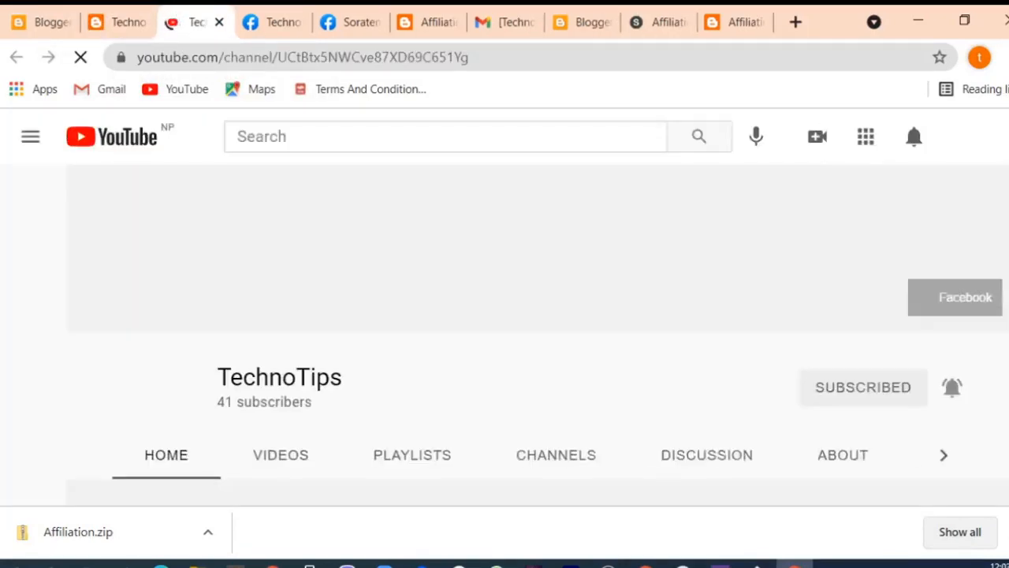
scroll(537, 331, down, 1)
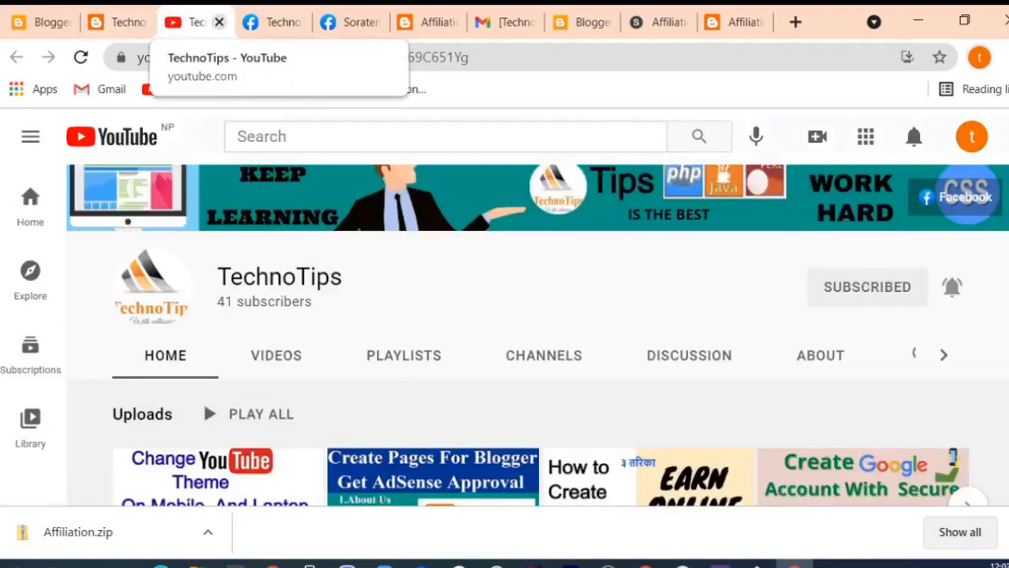
click(219, 22)
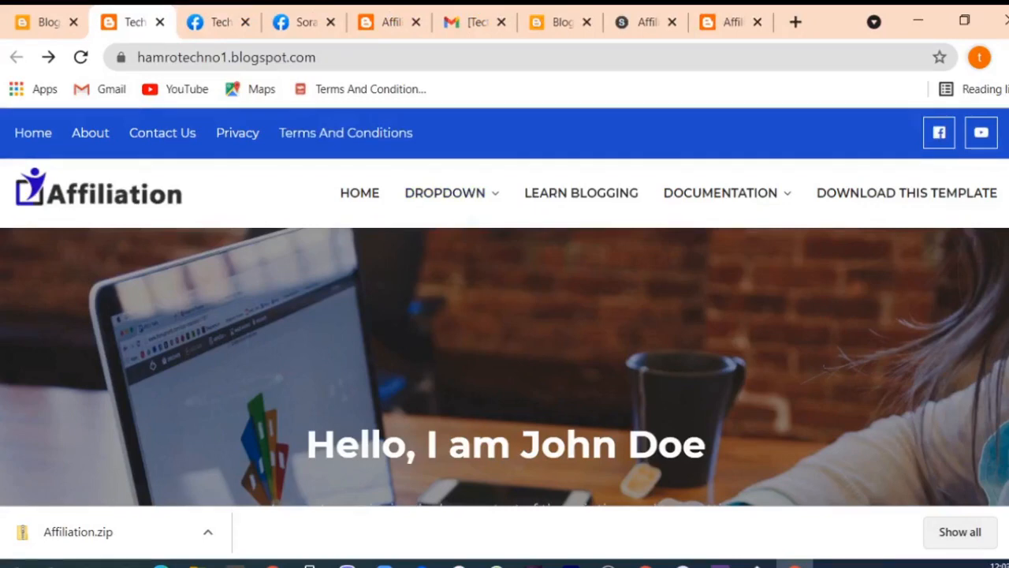
- Open the Header Logo widget's settings in the layout and set its image source to upload from computer
key(ctrl+shift+Tab)
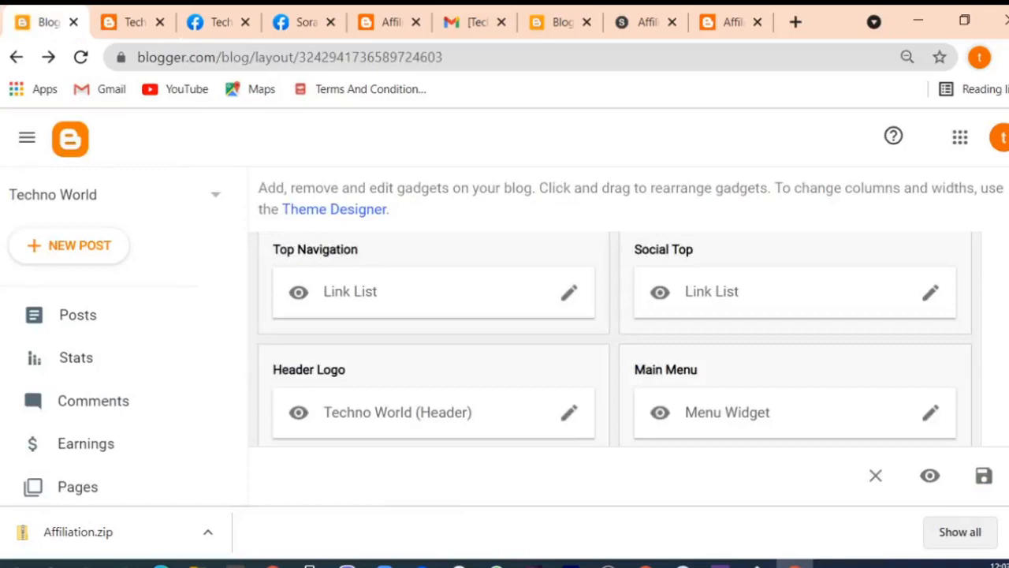
scroll(118, 339, down, 3)
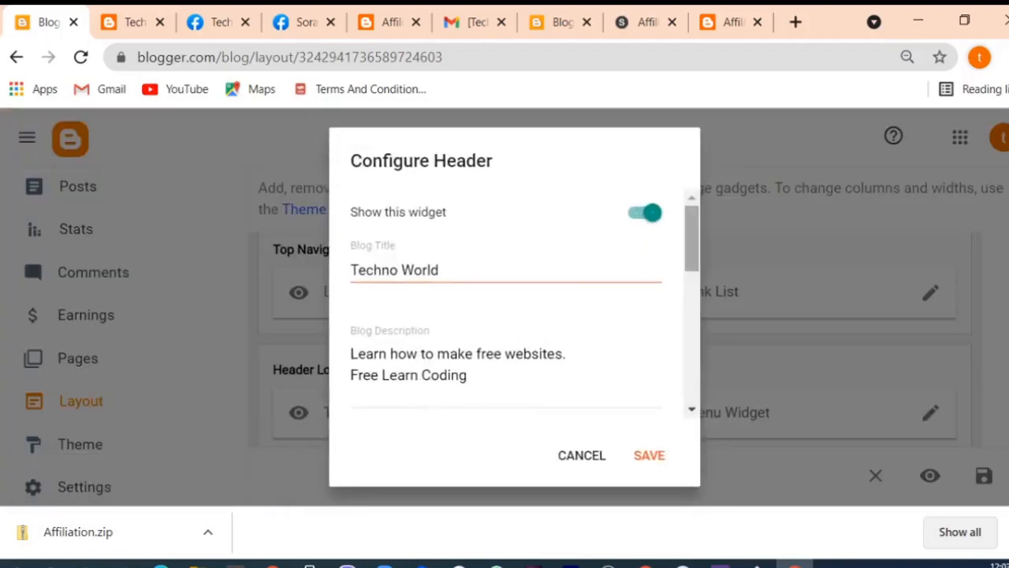
triple_click(421, 269)
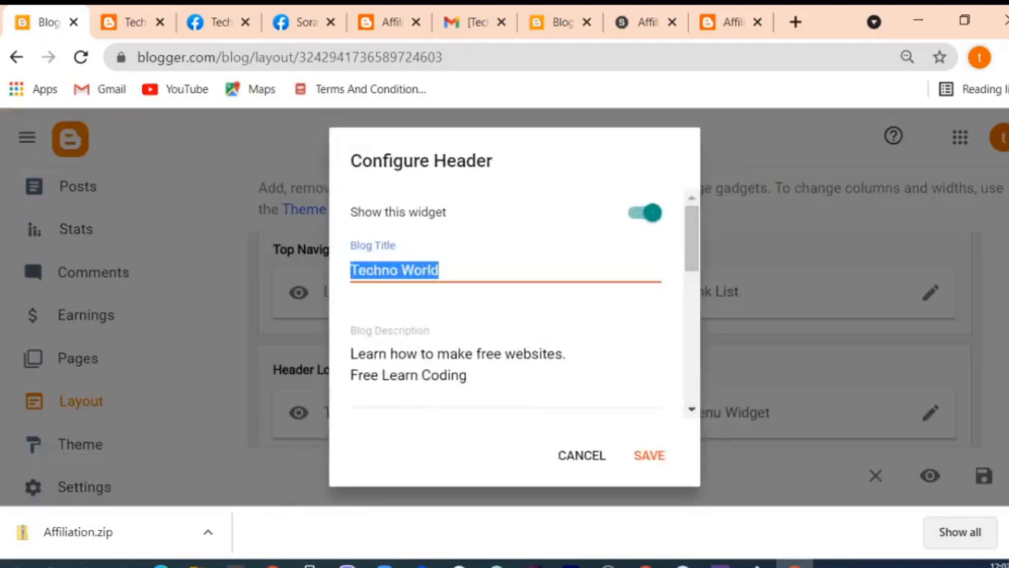
scroll(505, 316, down, 4)
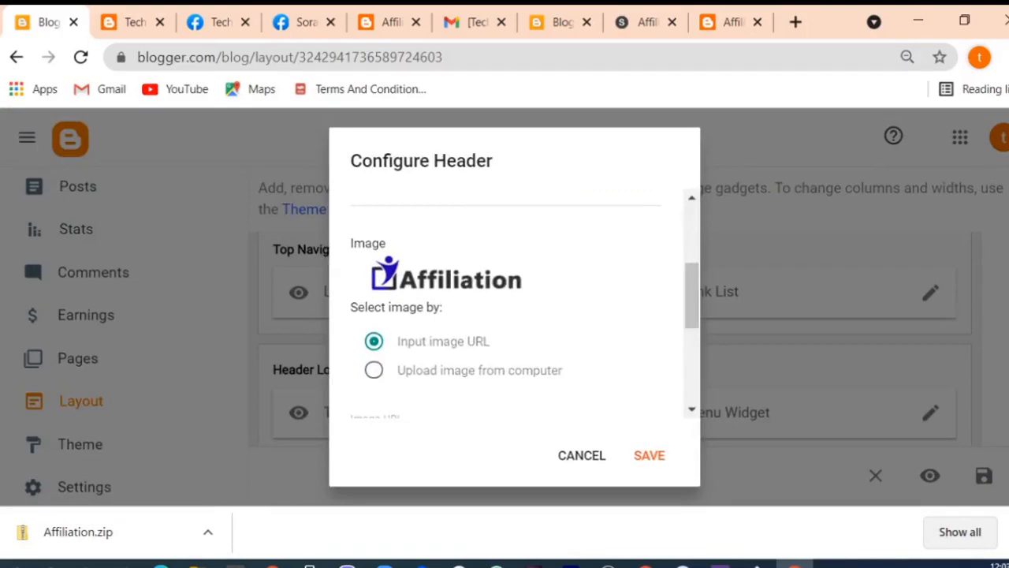
scroll(513, 308, down, 2)
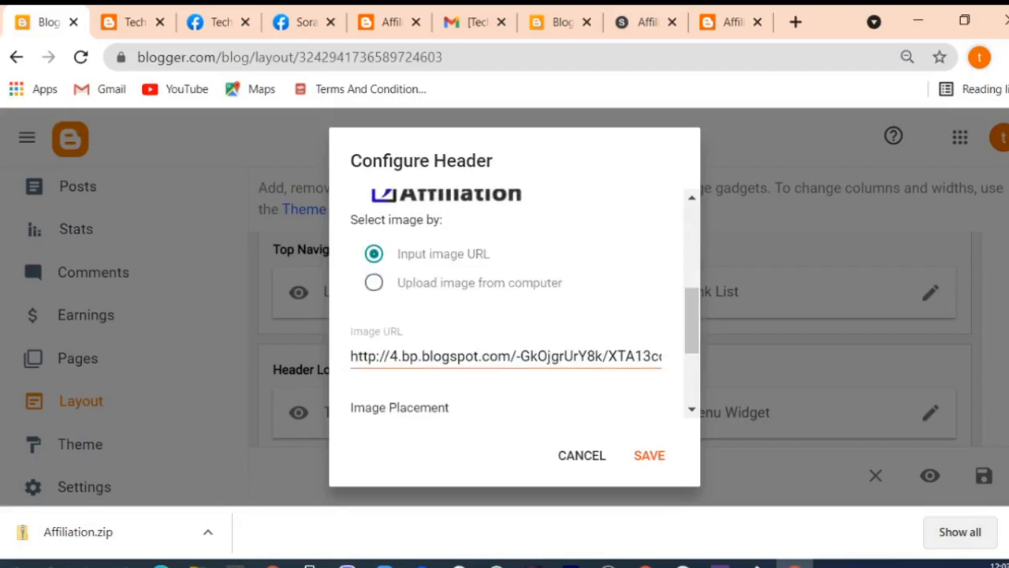
click(373, 283)
scroll(513, 316, down, 1)
- Upload the "about us" image from the Downloads folder as the header logo and save the widget
click(387, 327)
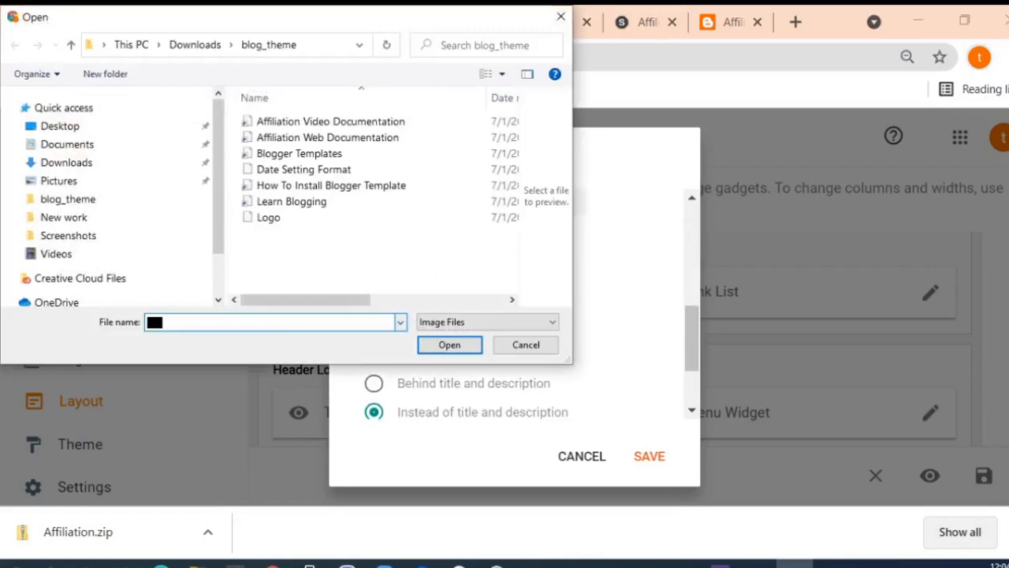
click(194, 45)
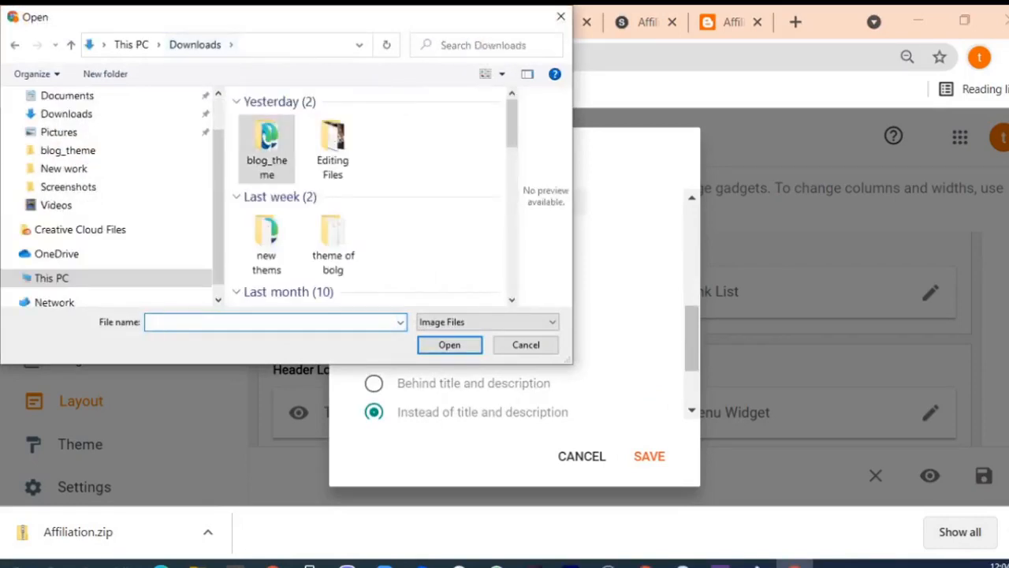
scroll(394, 118, down, 5)
mouse_move(512, 205)
mouse_down()
mouse_move(511, 228)
mouse_move(511, 219)
mouse_up()
click(266, 185)
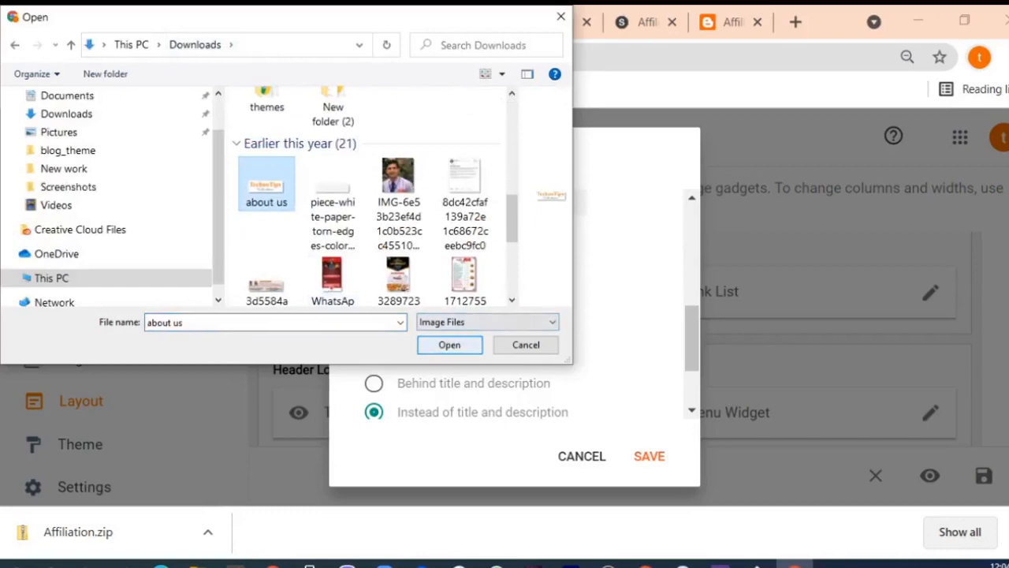
click(450, 344)
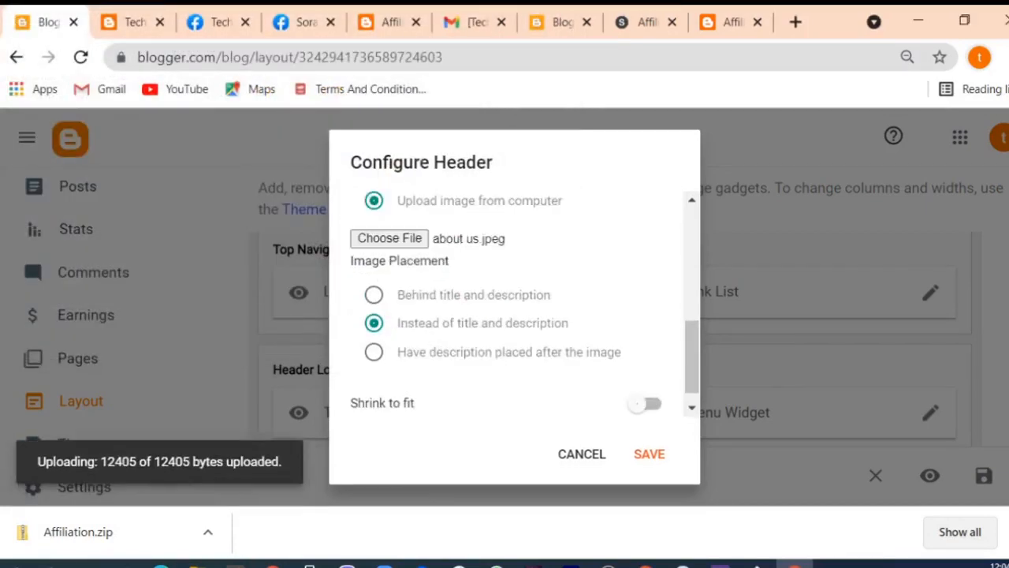
click(649, 456)
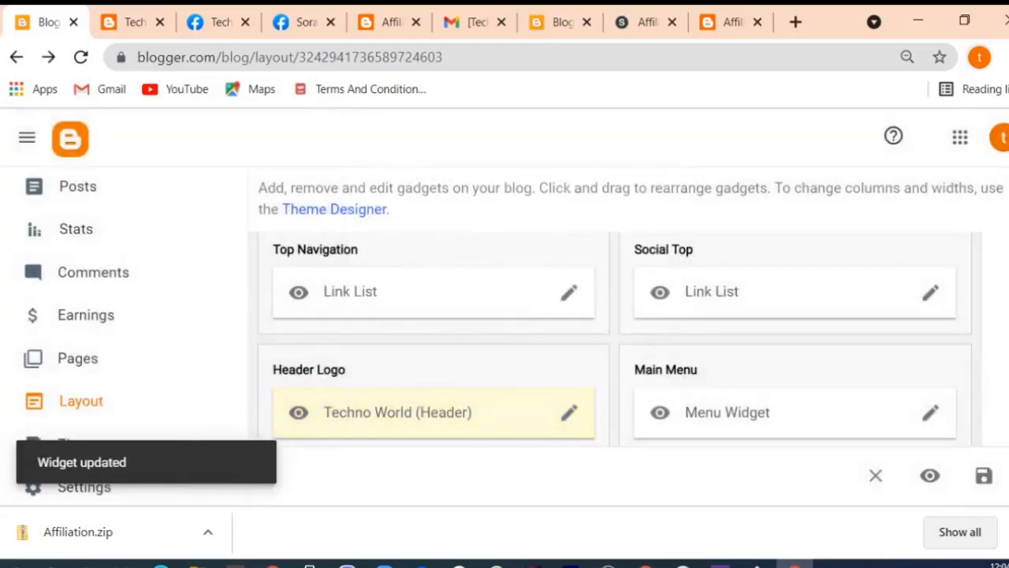
- Reload the live blog and check the header logo and the intro section's heading
click(130, 22)
click(80, 57)
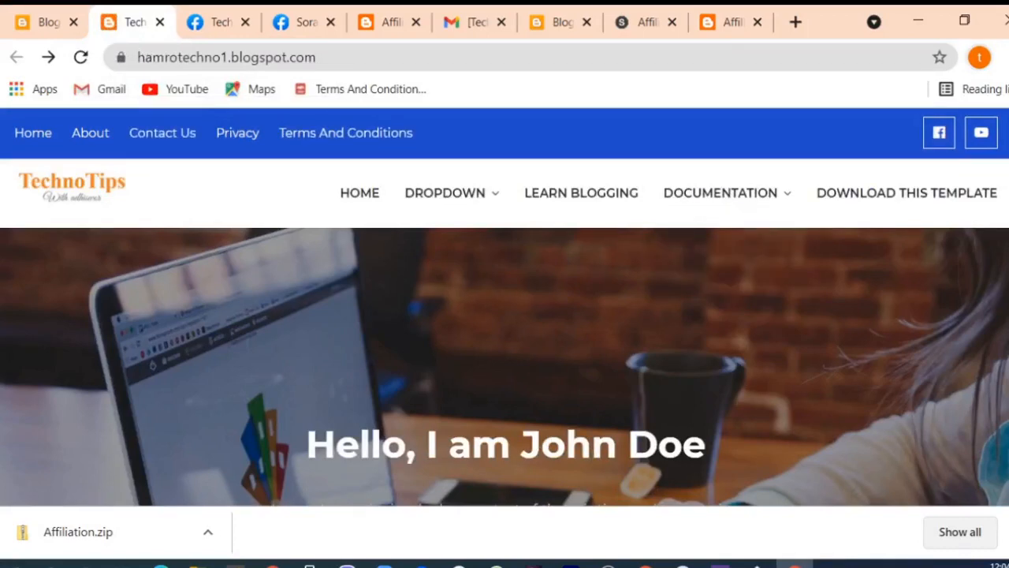
scroll(505, 308, down, 3)
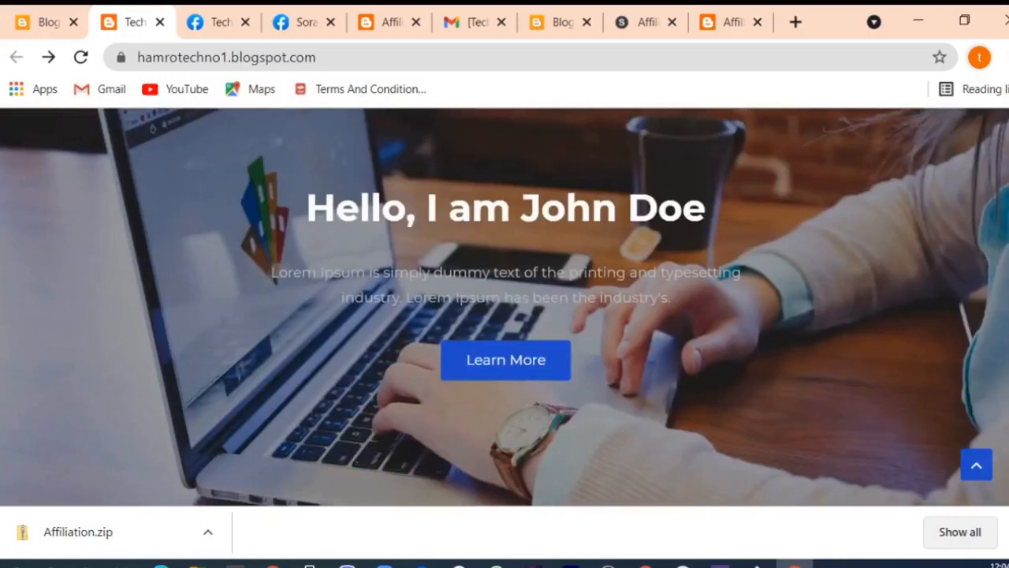
drag(308, 208, 706, 209)
- Open the Main Intro widget and replace the placeholder name after "Hello, I am" in its title with the blogger's first name
click(46, 22)
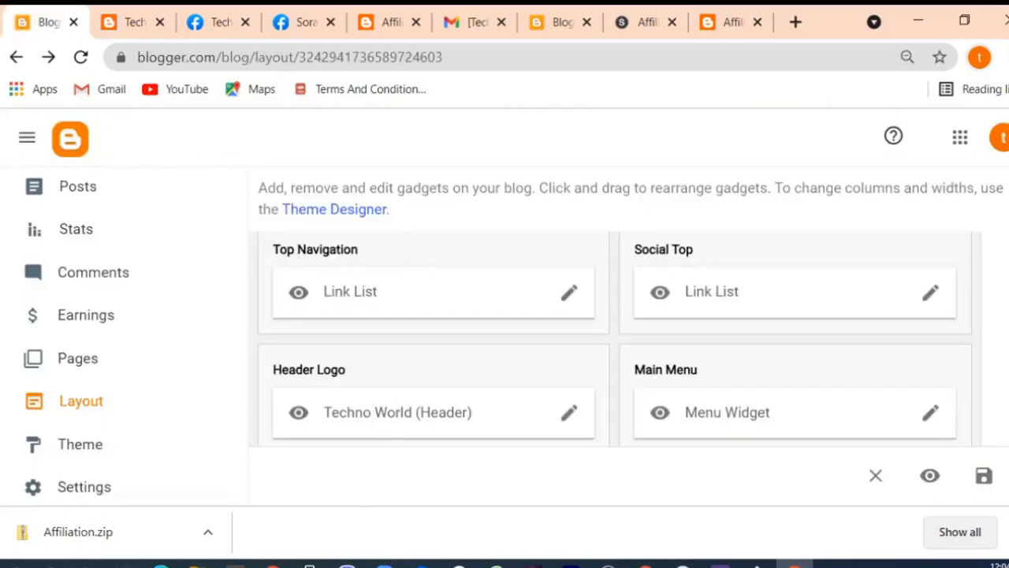
scroll(615, 339, down, 3)
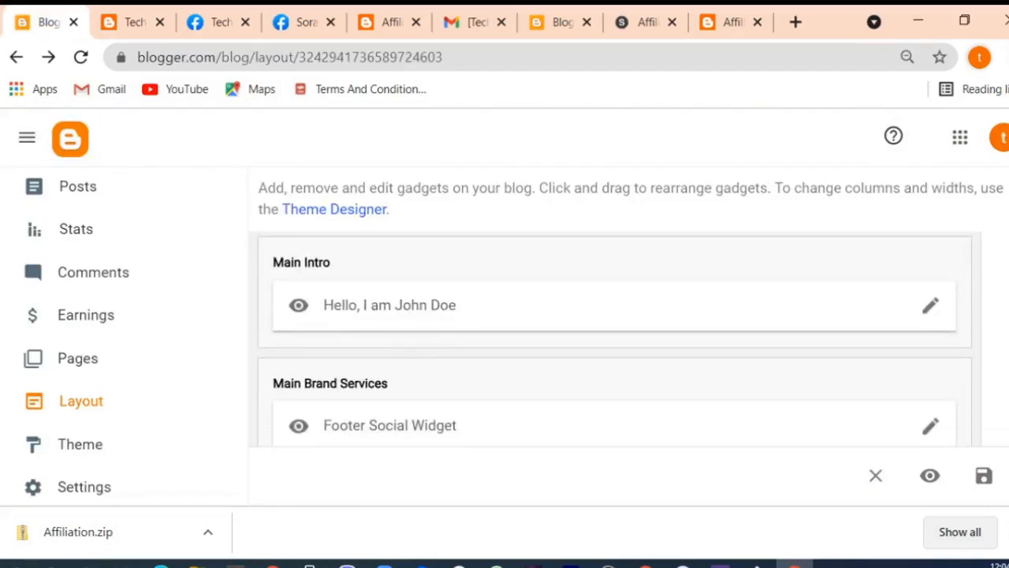
click(931, 305)
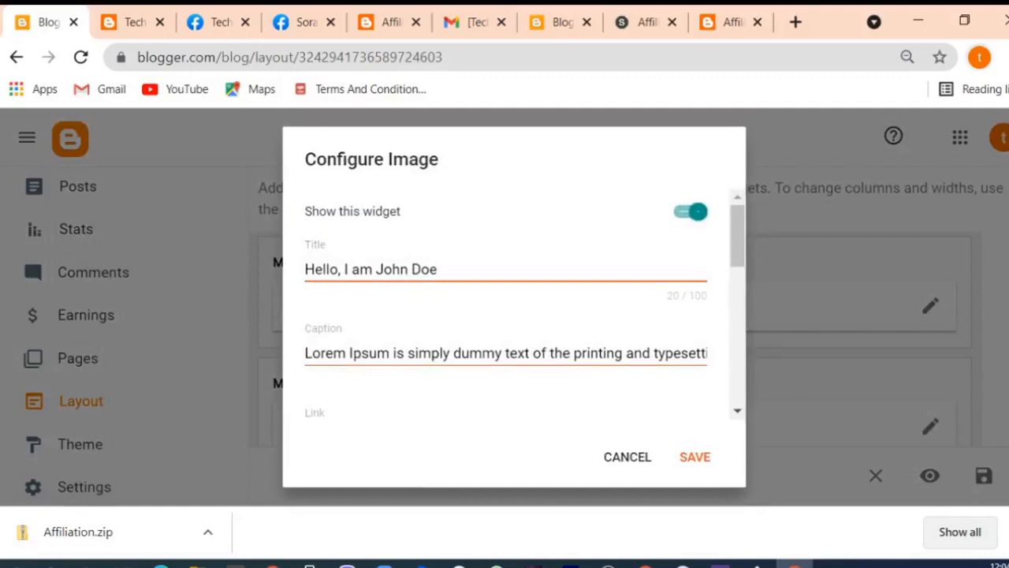
drag(439, 270, 373, 270)
key(BackSpace)
text(Adhiswor)
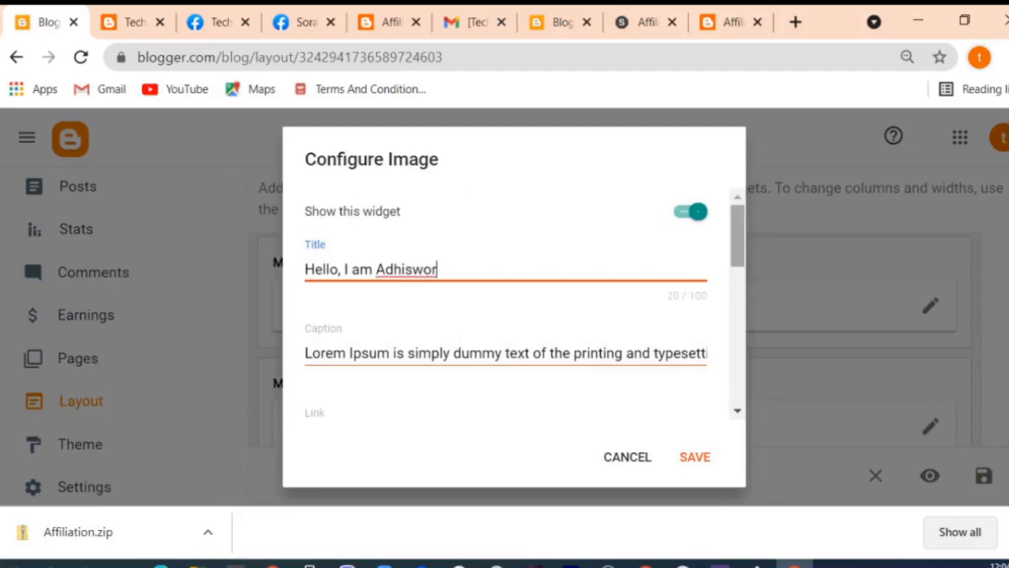
- Review the Main Intro widget's caption, link and image settings against the intro section on the live blog
scroll(512, 308, down, 2)
drag(306, 263, 689, 263)
click(134, 22)
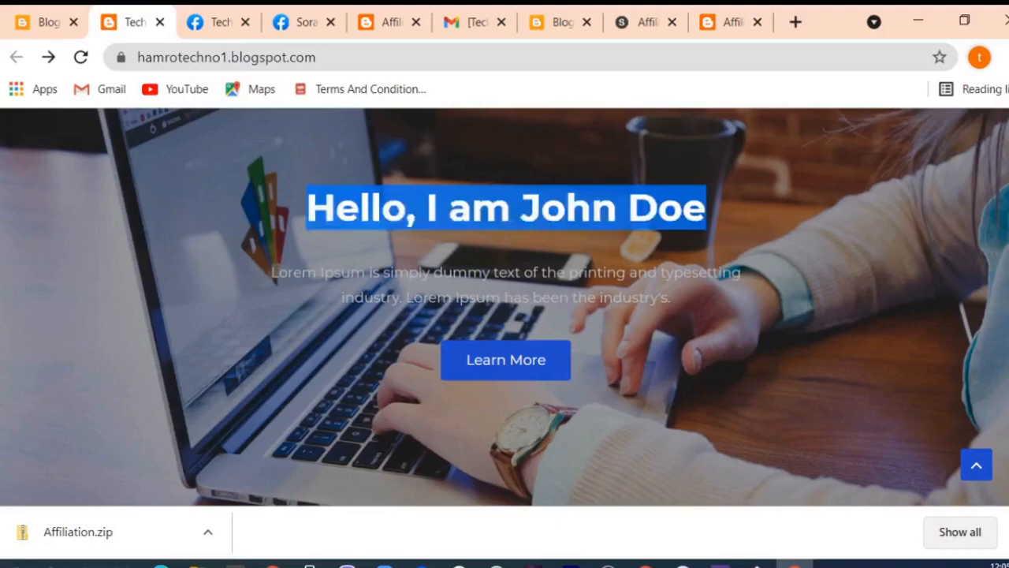
drag(270, 271, 547, 361)
click(48, 22)
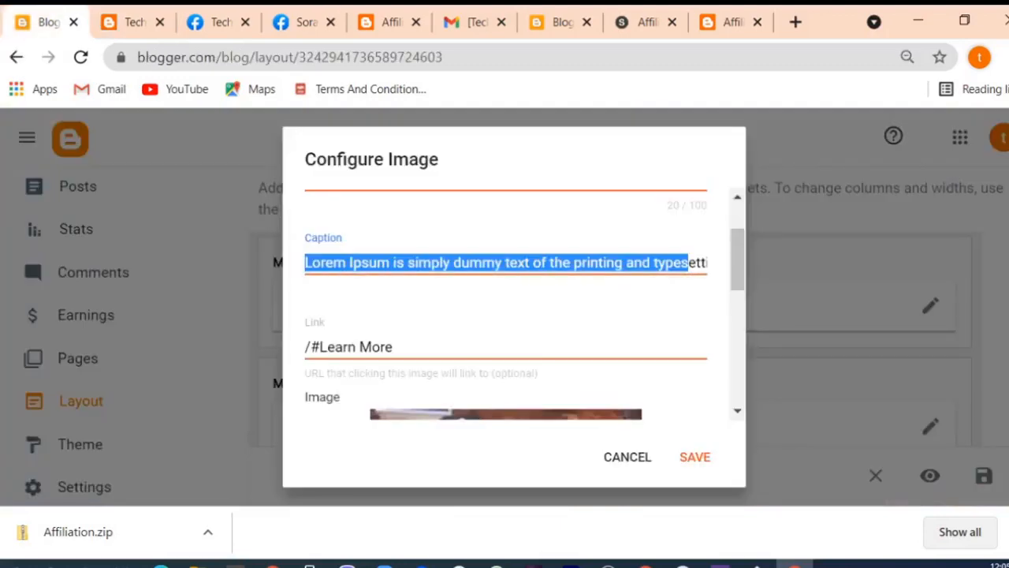
scroll(512, 315, down, 2)
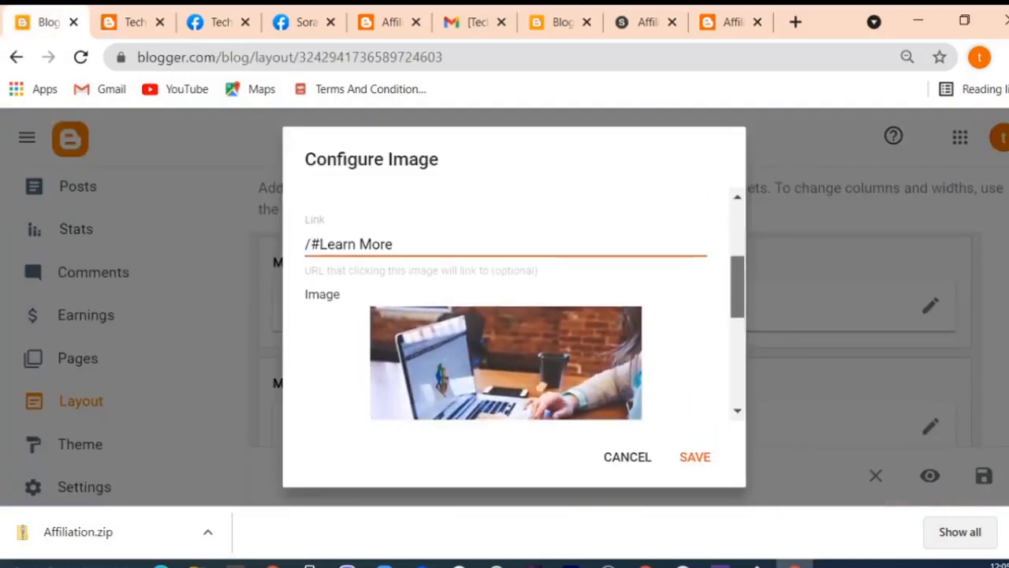
drag(504, 250, 306, 249)
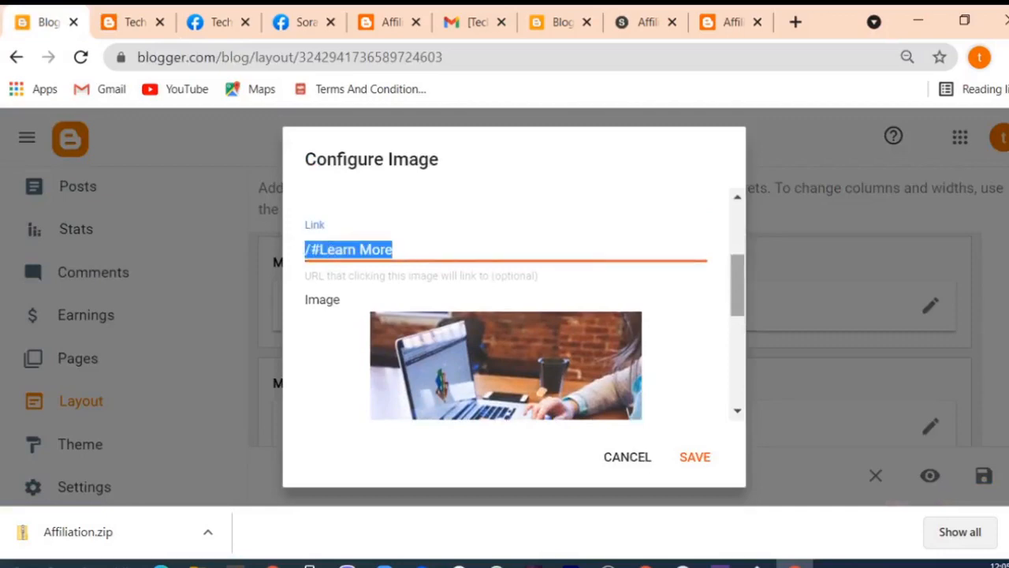
scroll(513, 315, down, 3)
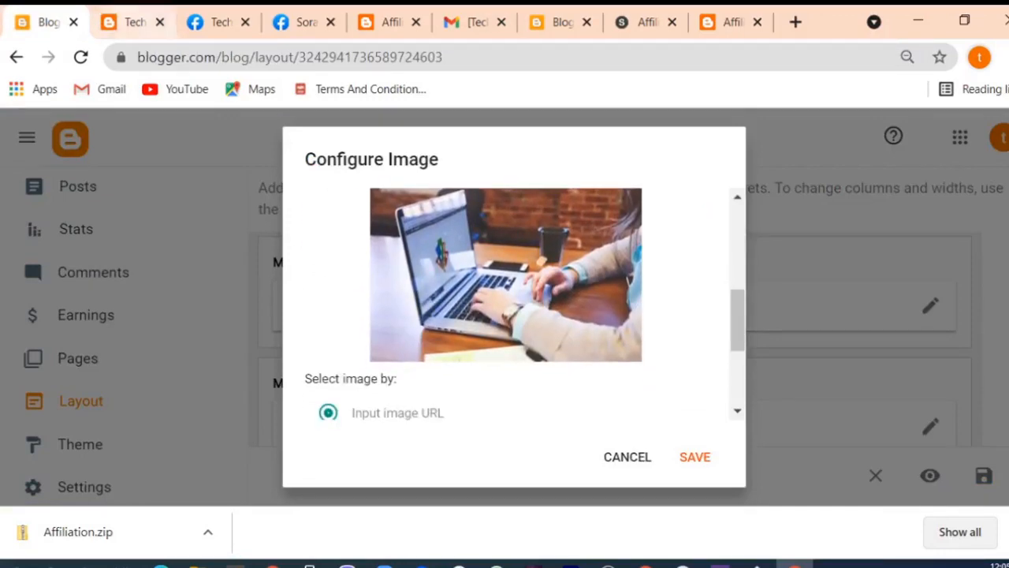
click(135, 22)
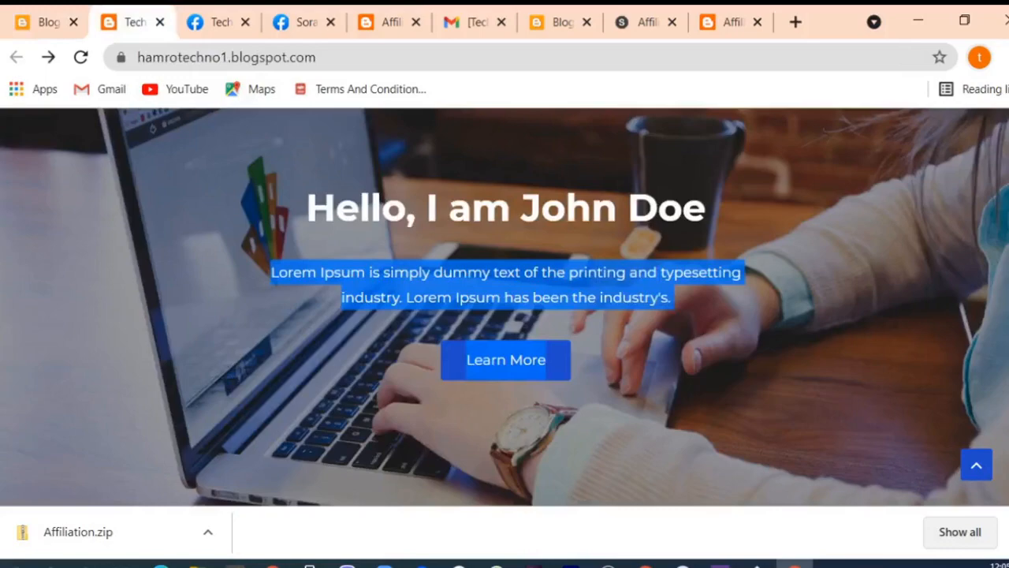
click(48, 22)
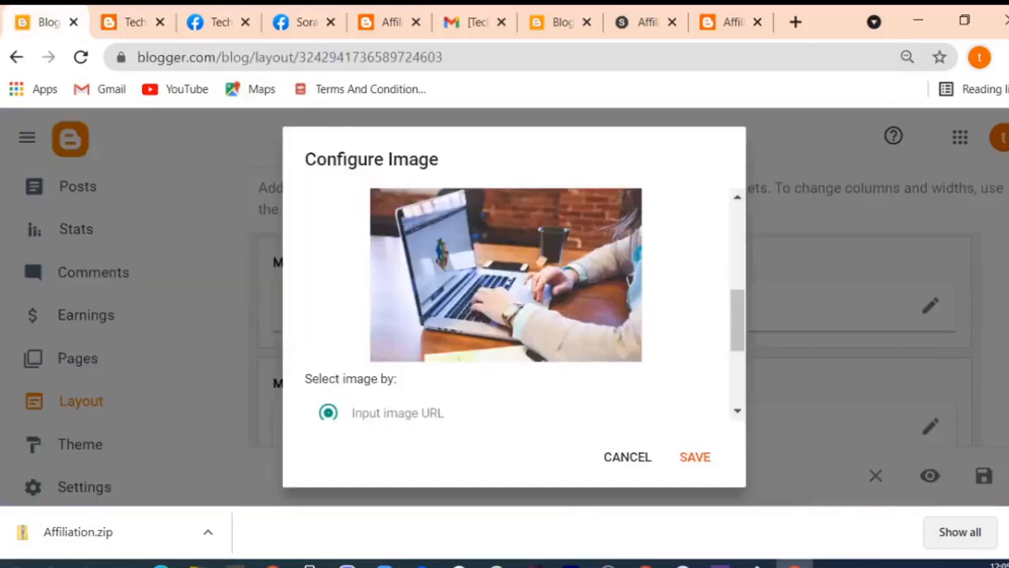
scroll(512, 316, down, 3)
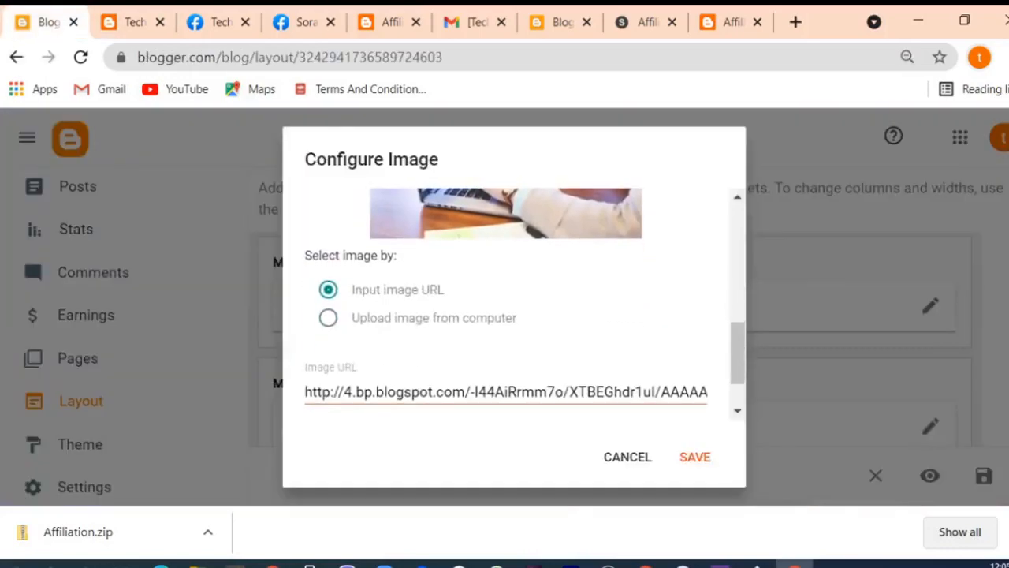
- Save the Main Intro widget and reload the live blog to check the intro heading
click(695, 457)
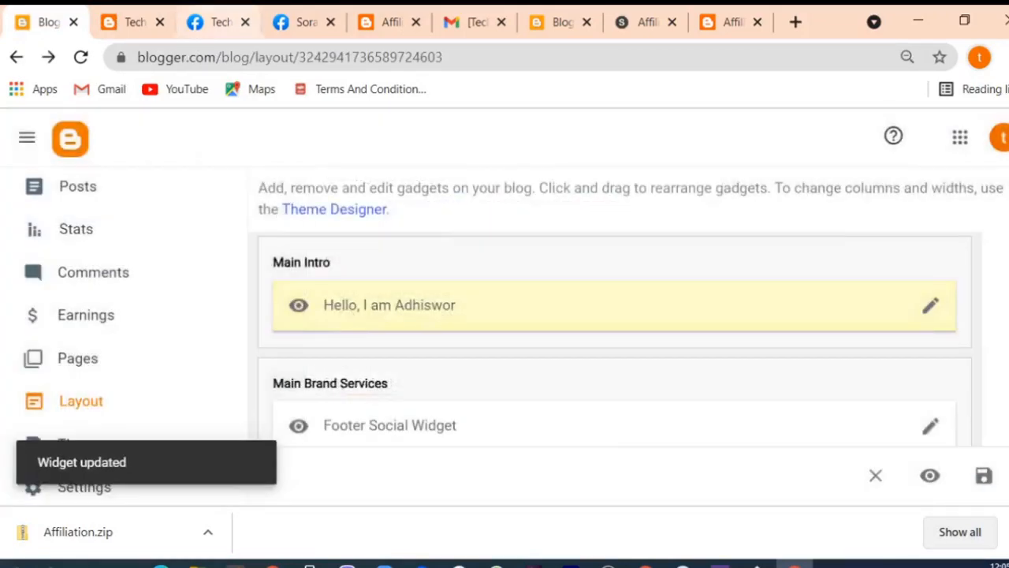
click(134, 22)
click(81, 56)
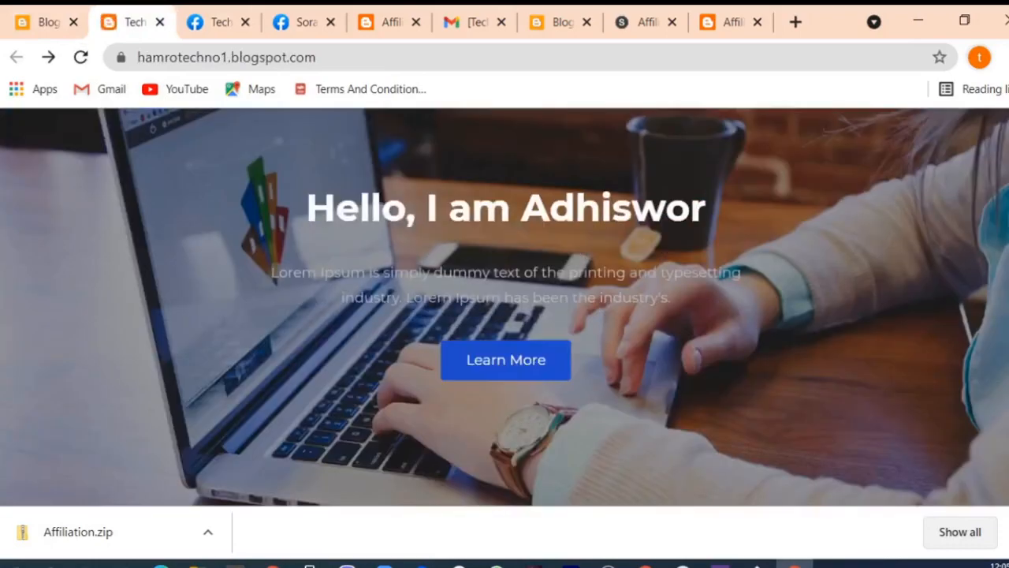
- Compare the live blog's brand logos and "Something about me" section with the Main Brand Services and Main Author Intro Heading widgets in the layout
scroll(505, 307, down, 5)
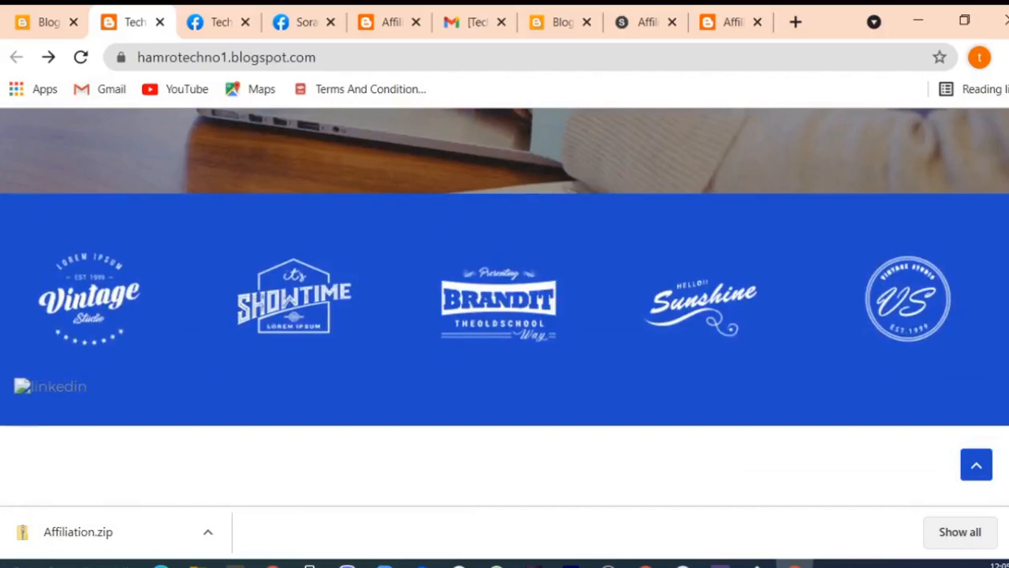
scroll(504, 308, down, 1)
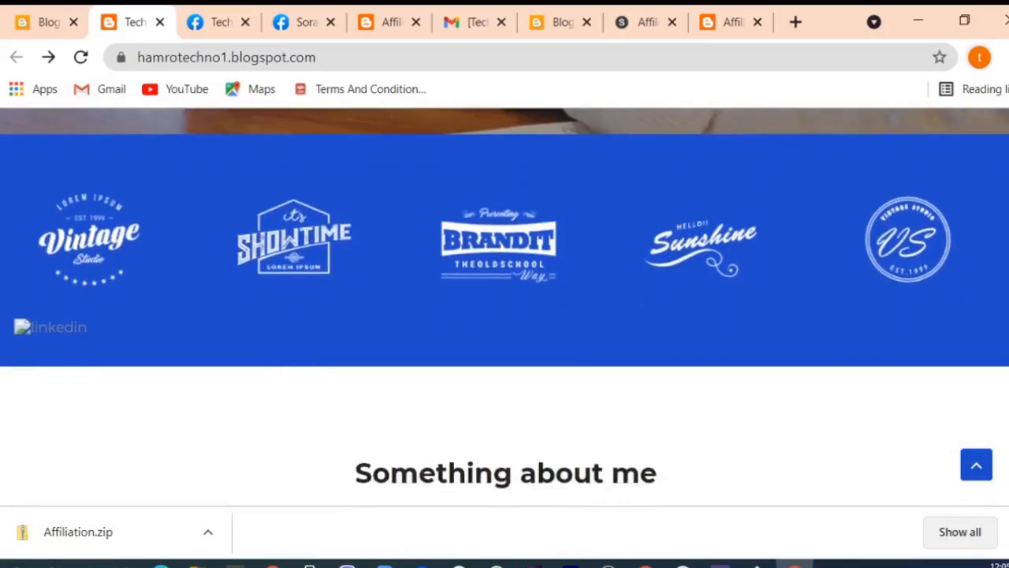
key(ctrl+shift+Tab)
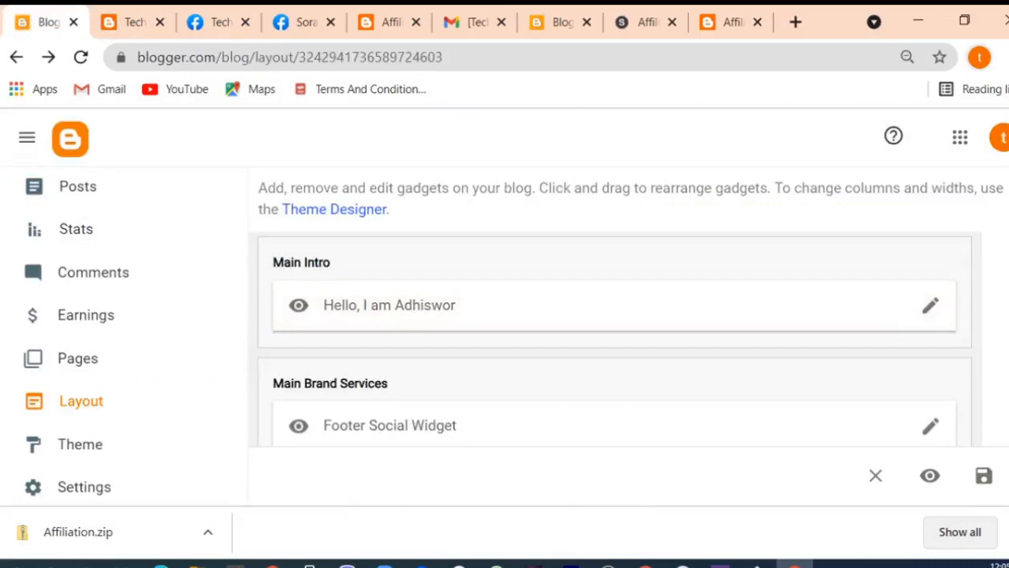
scroll(615, 339, down, 2)
scroll(615, 339, up, 1)
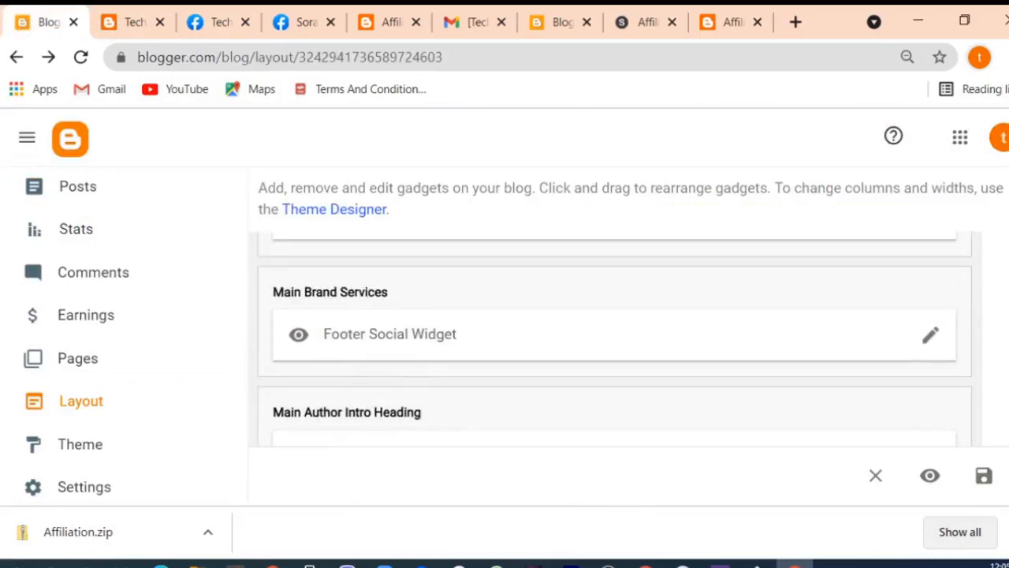
scroll(615, 339, down, 2)
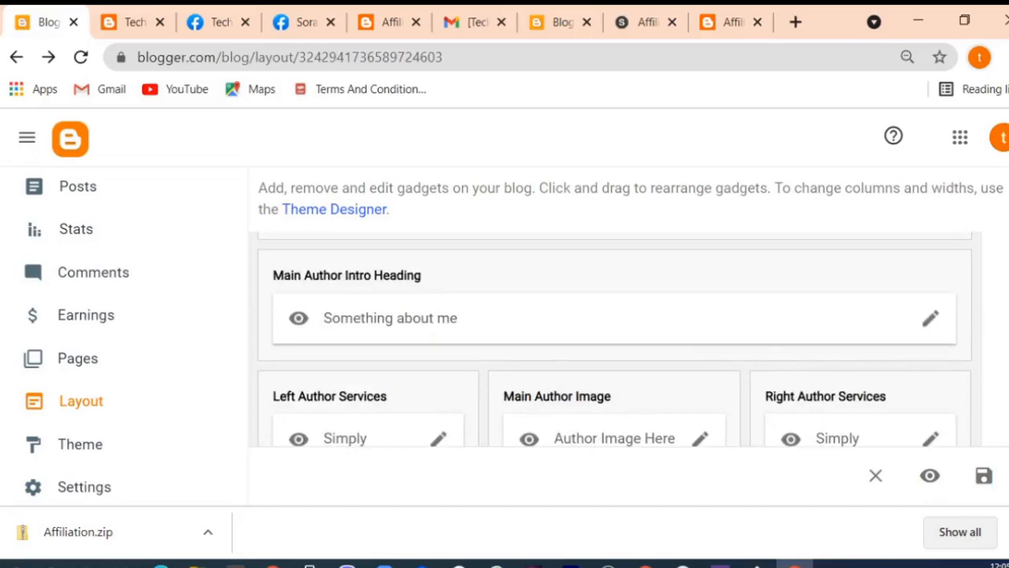
click(134, 22)
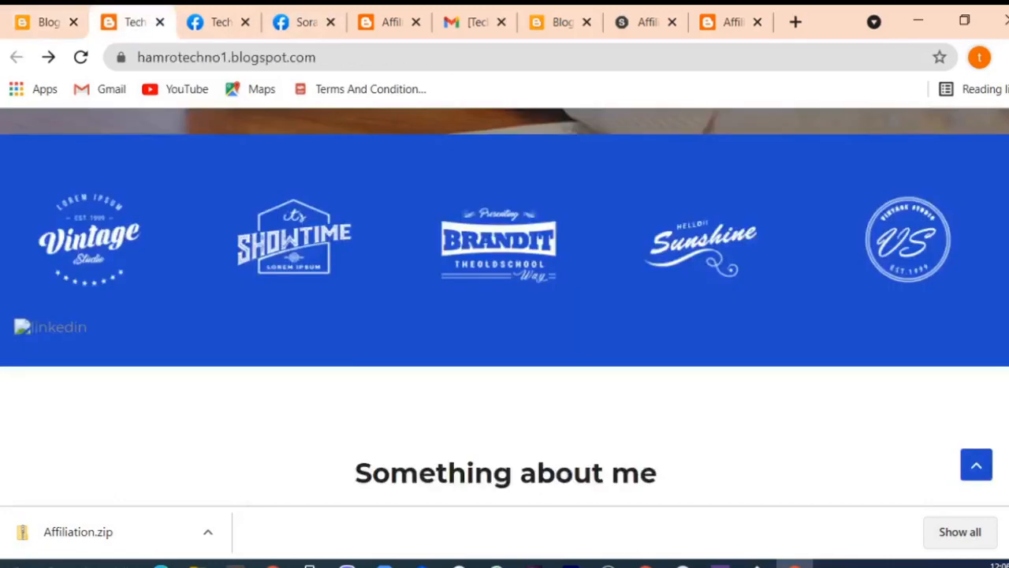
scroll(505, 308, down, 2)
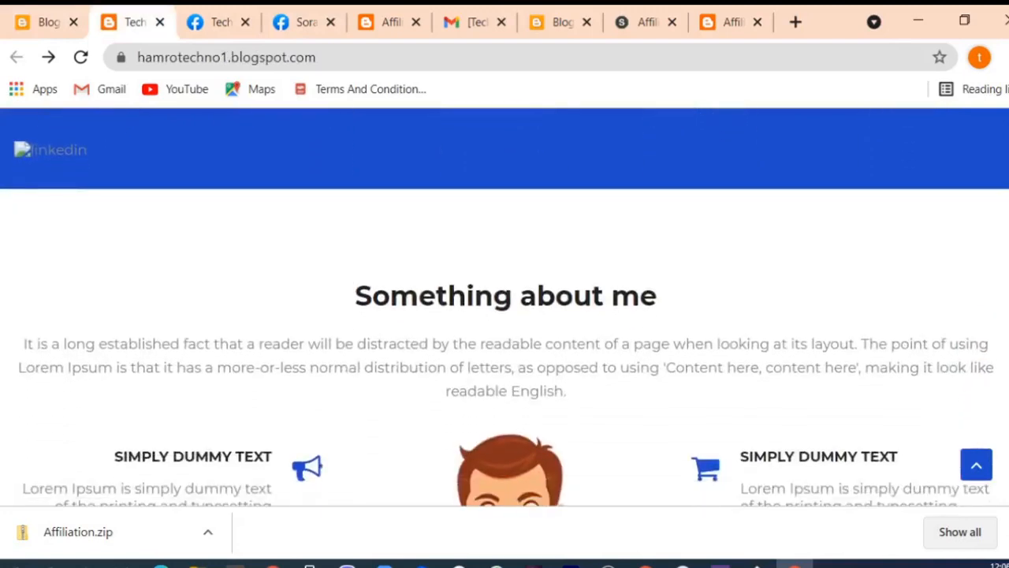
click(47, 22)
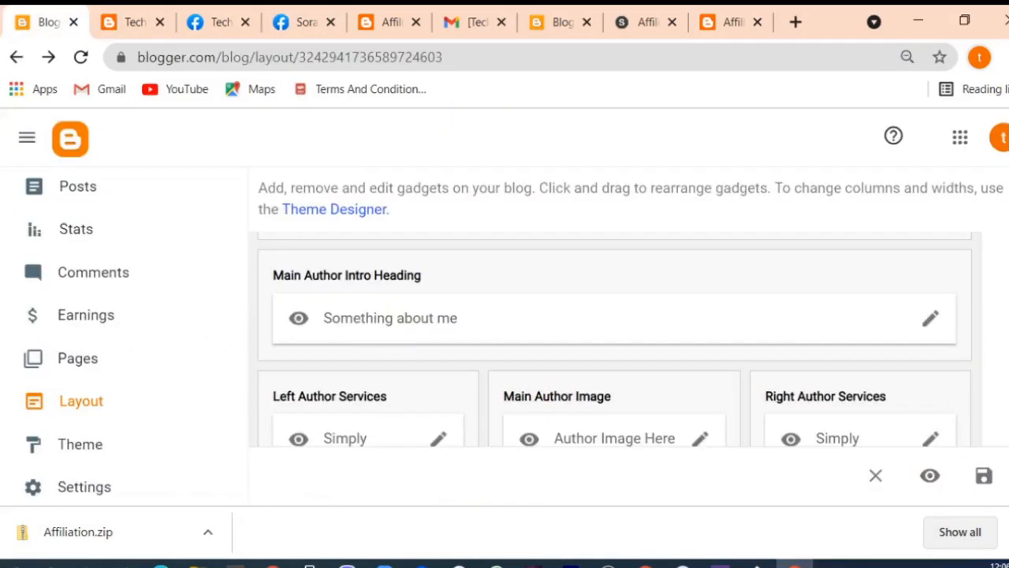
key(ctrl+Tab)
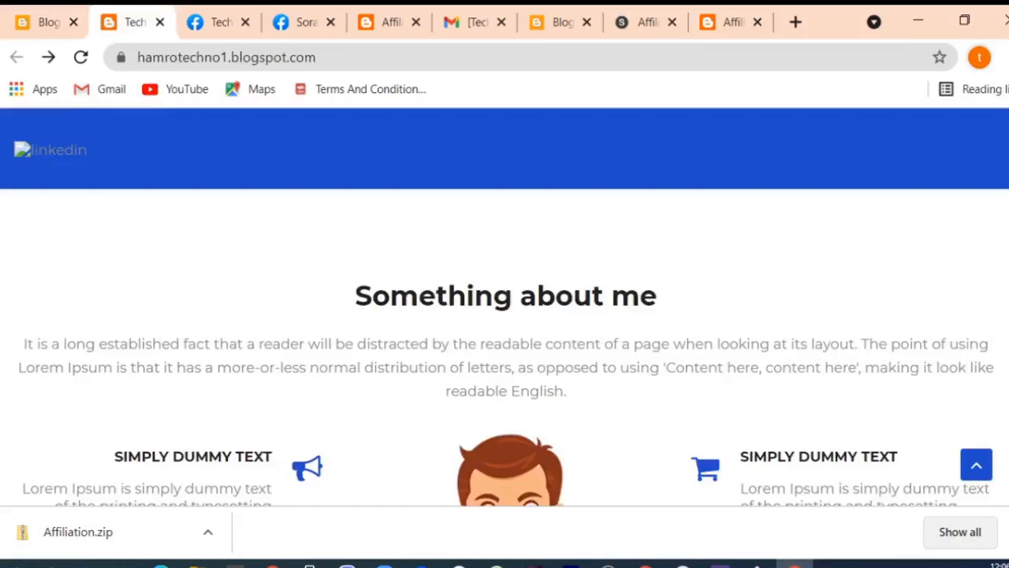
- Review the live blog from the header and intro through the author services and client testimonials to the contact form and footer
scroll(504, 308, down, 14)
scroll(505, 308, up, 9)
scroll(505, 307, down, 5)
scroll(505, 307, up, 2)
scroll(504, 308, up, 4)
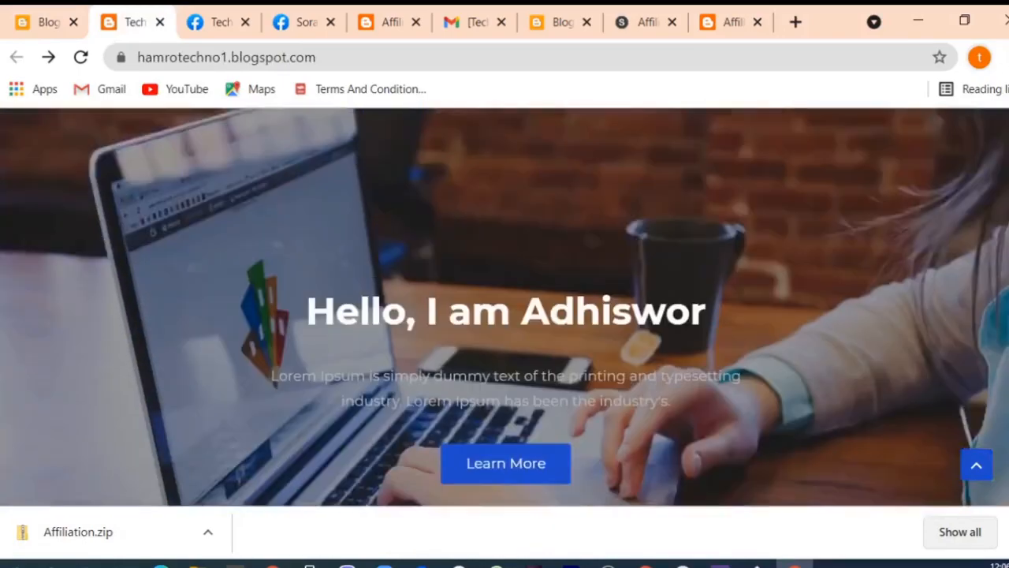
scroll(504, 308, down, 3)
scroll(505, 307, up, 2)
scroll(504, 308, up, 2)
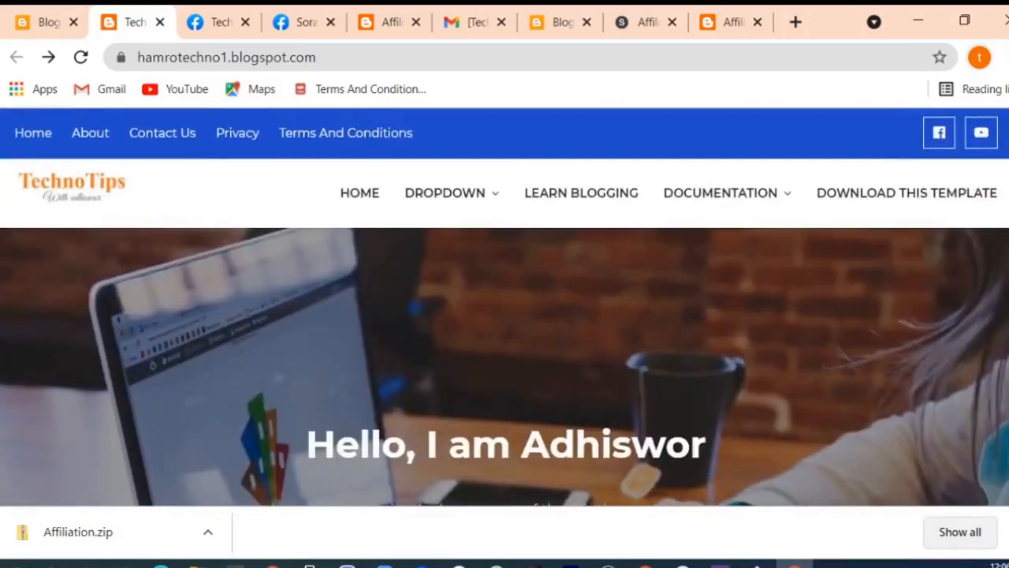
scroll(504, 307, down, 10)
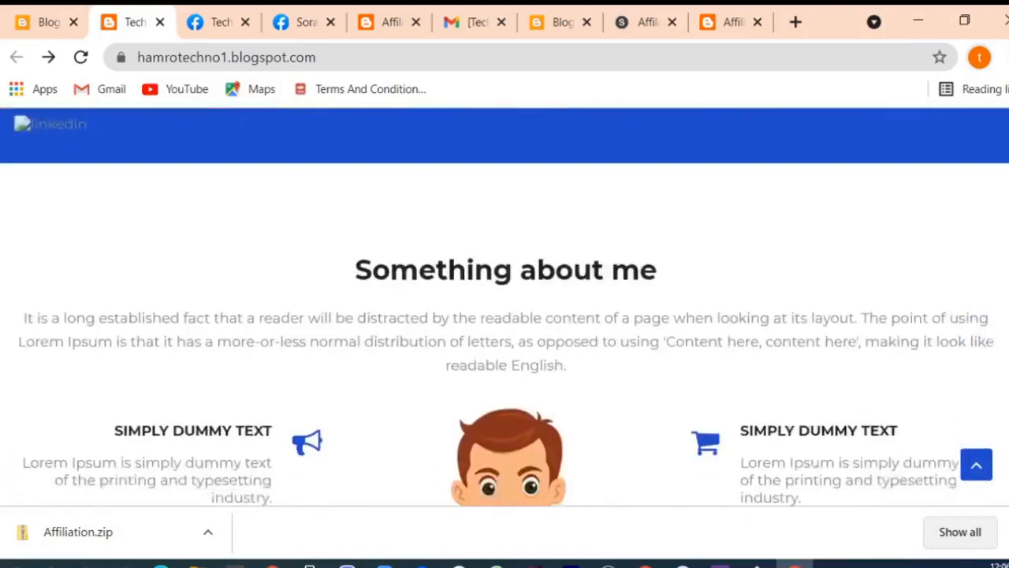
scroll(505, 307, down, 8)
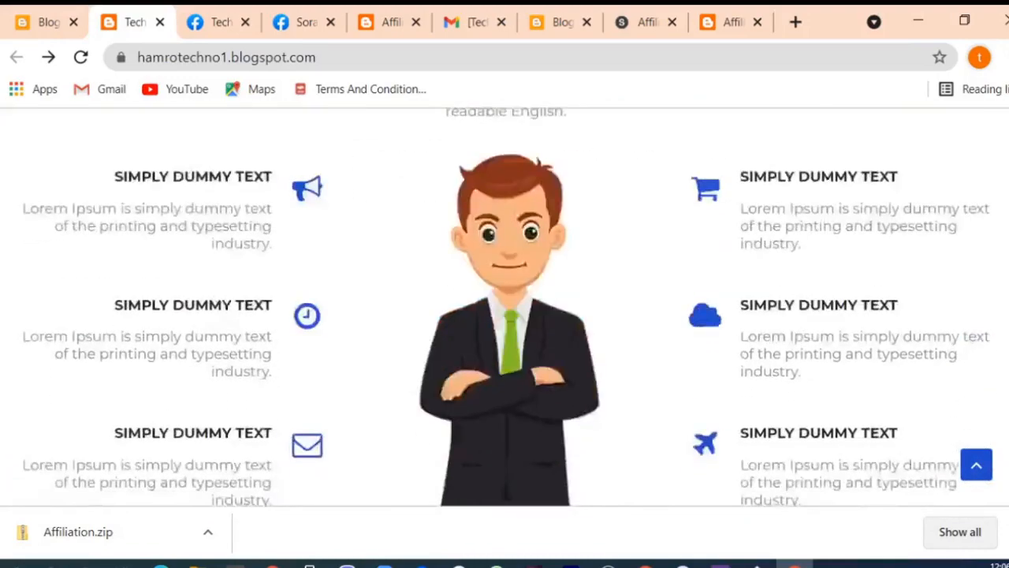
scroll(500, 307, down, 5)
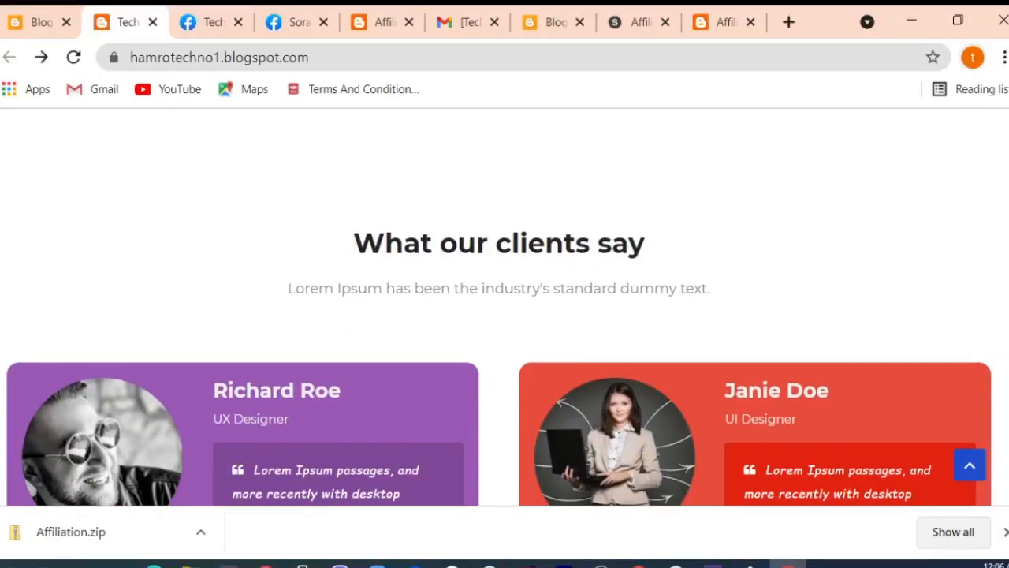
scroll(505, 307, down, 10)
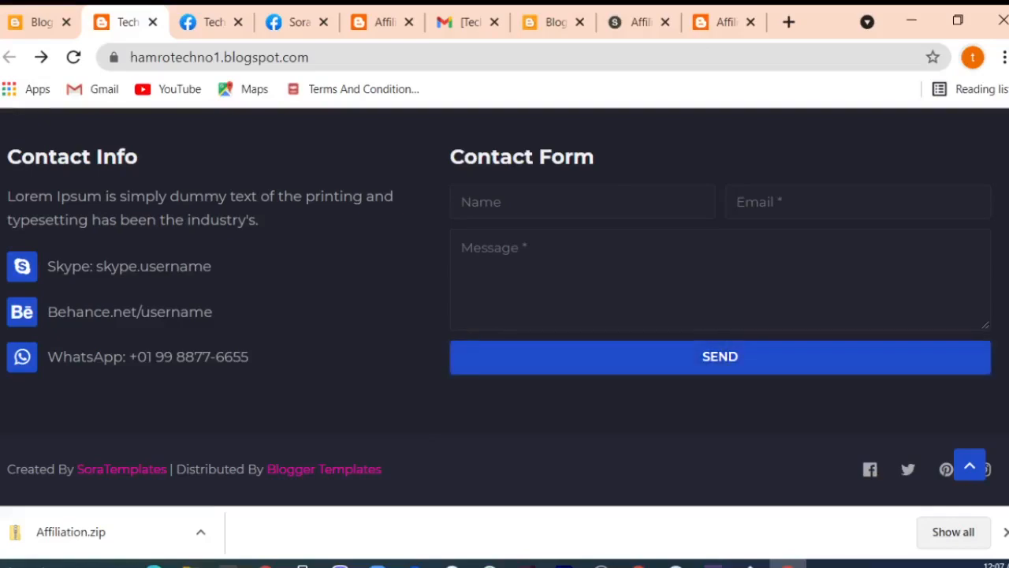
- Examine the Dropdown and Documentation submenus in the live blog's header, and return to the Header Logo and Main Menu widgets in the layout
key(Home)
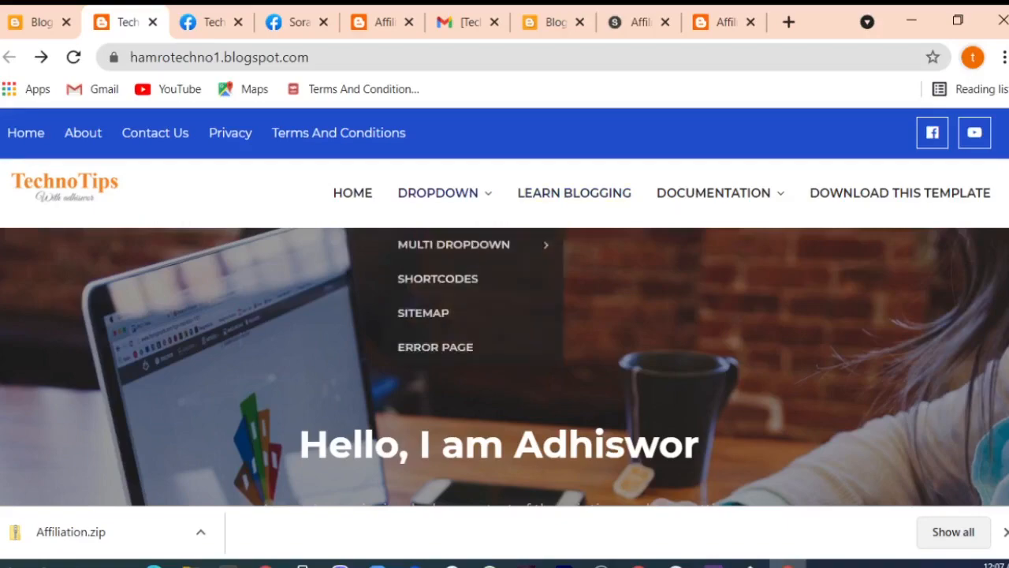
mouse_move(714, 193)
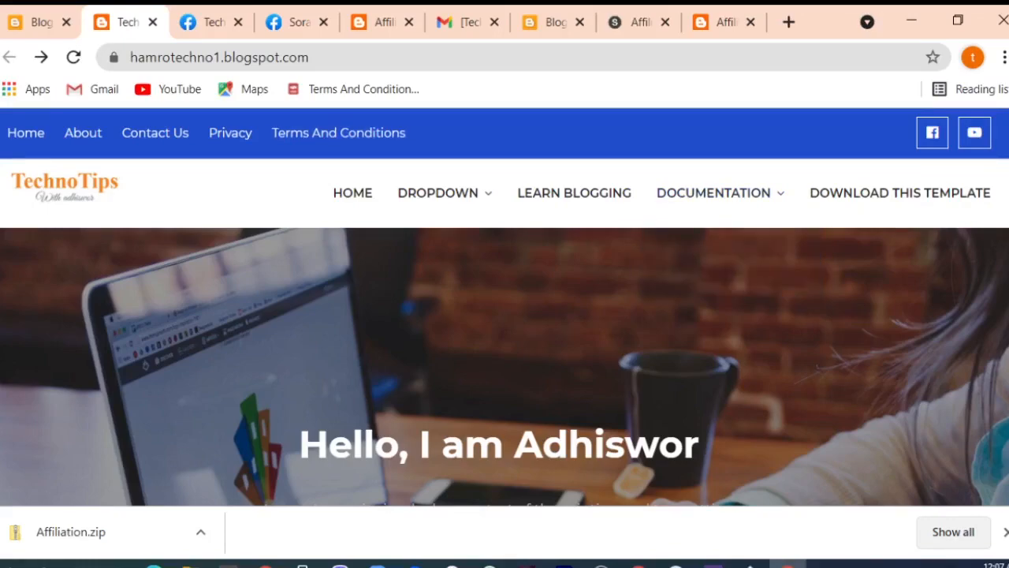
mouse_move(438, 192)
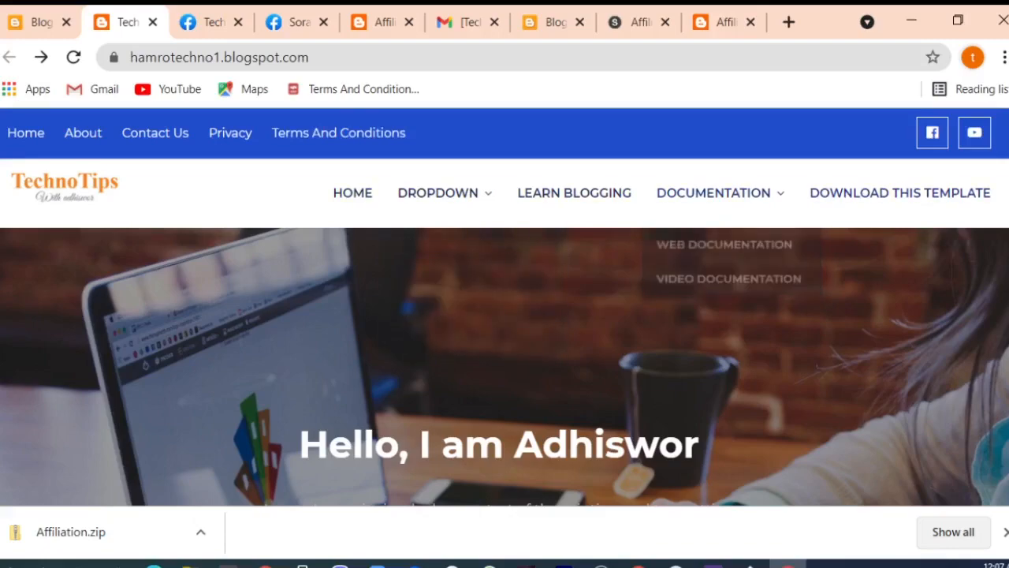
click(35, 22)
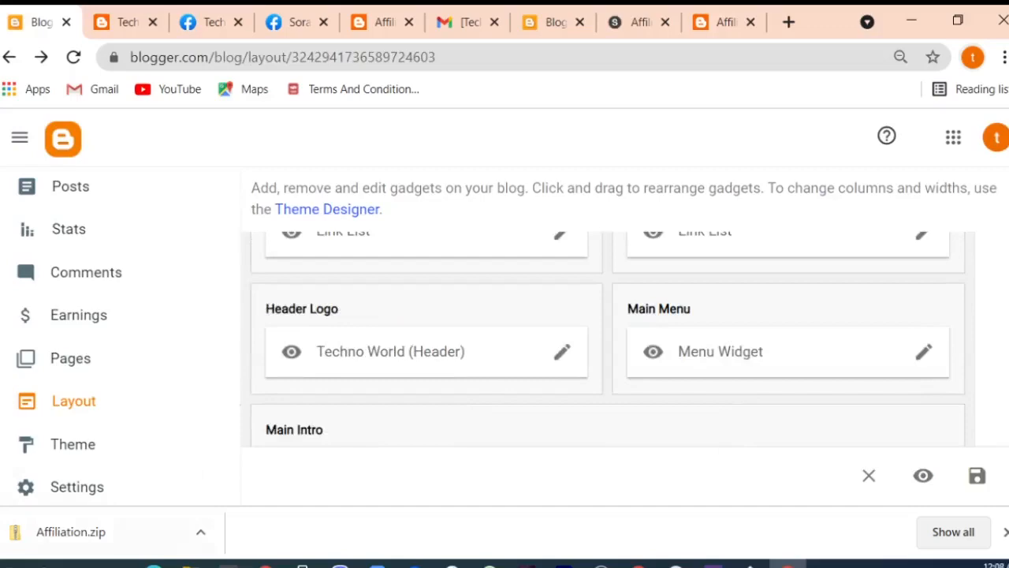
click(601, 564)
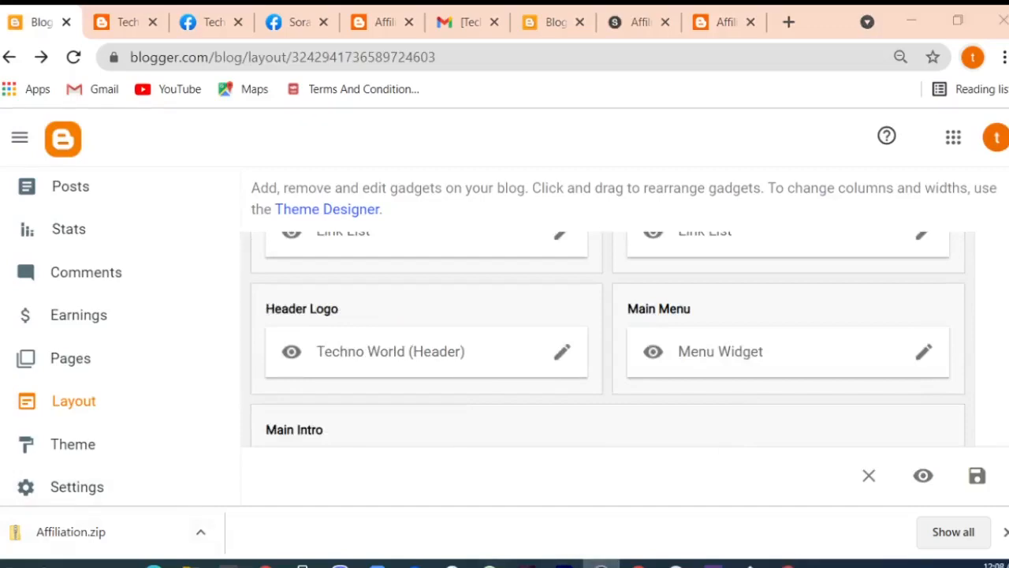